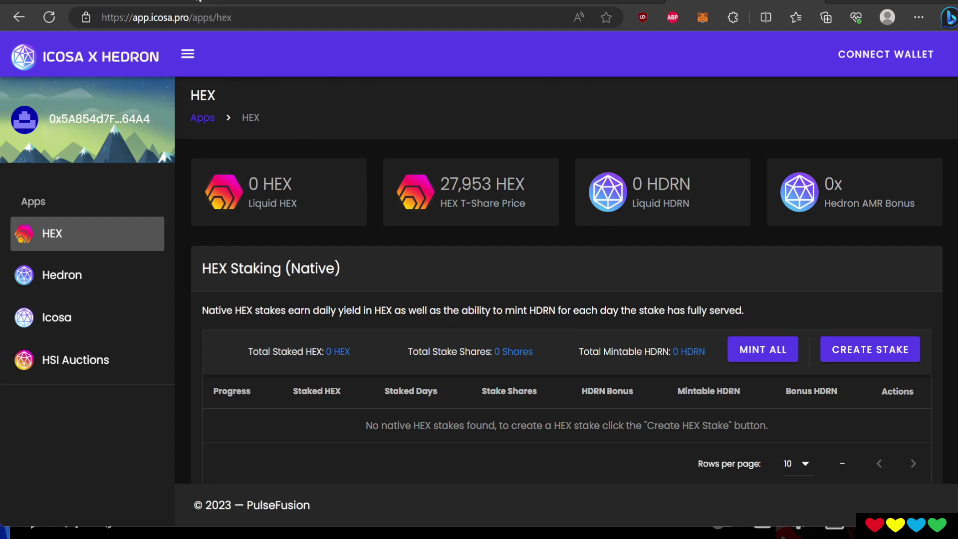
# Step: Load the go.hex.com site, which shows current day 1305
pyautogui.click(298, 17)
pyautogui.write('go.hex.com')
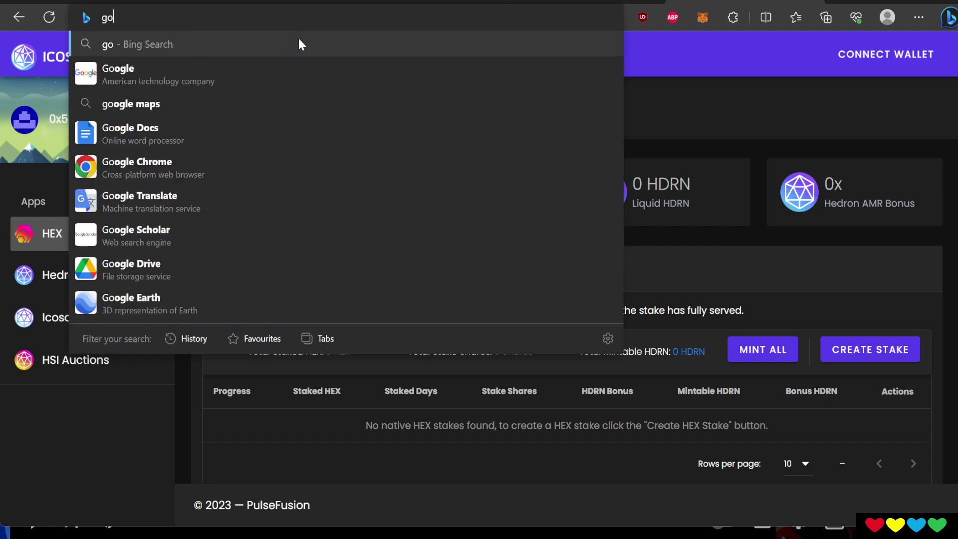
pyautogui.click(299, 42)
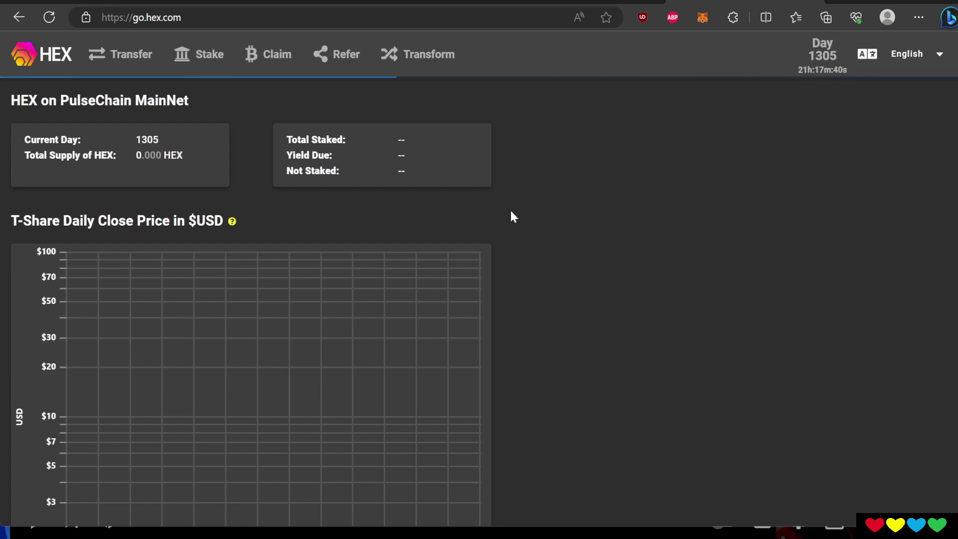
# Step: Replace the site address with app.icosa.pro
pyautogui.click(183, 17)
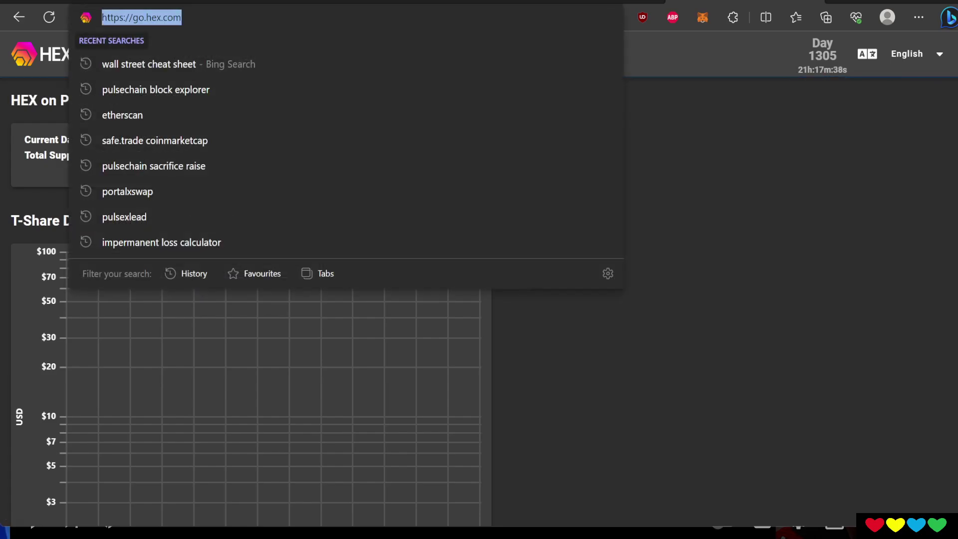
pyautogui.click(718, 170)
pyautogui.click(174, 17)
pyautogui.write('app.icosa.pro')
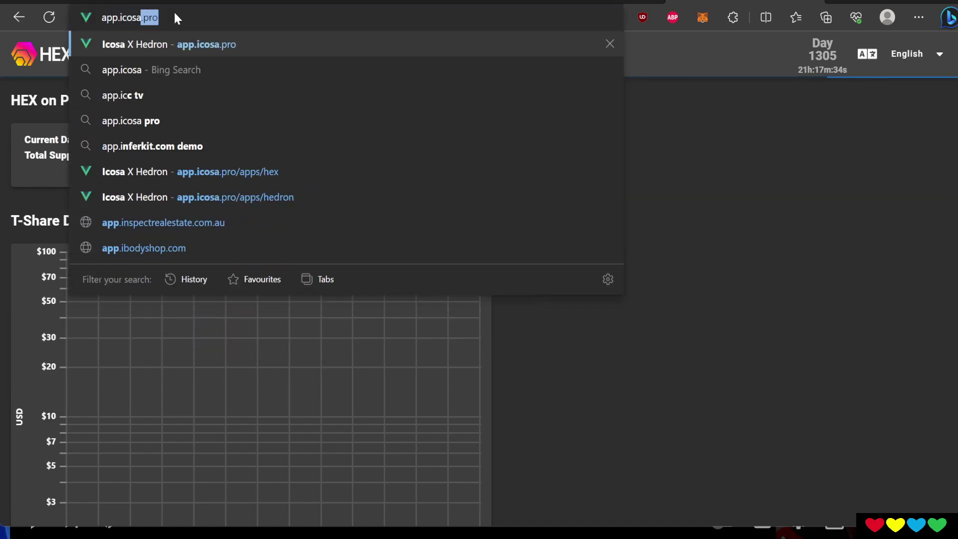
# Step: Load app.icosa.pro and go to its HEX staking page
pyautogui.press('Return')
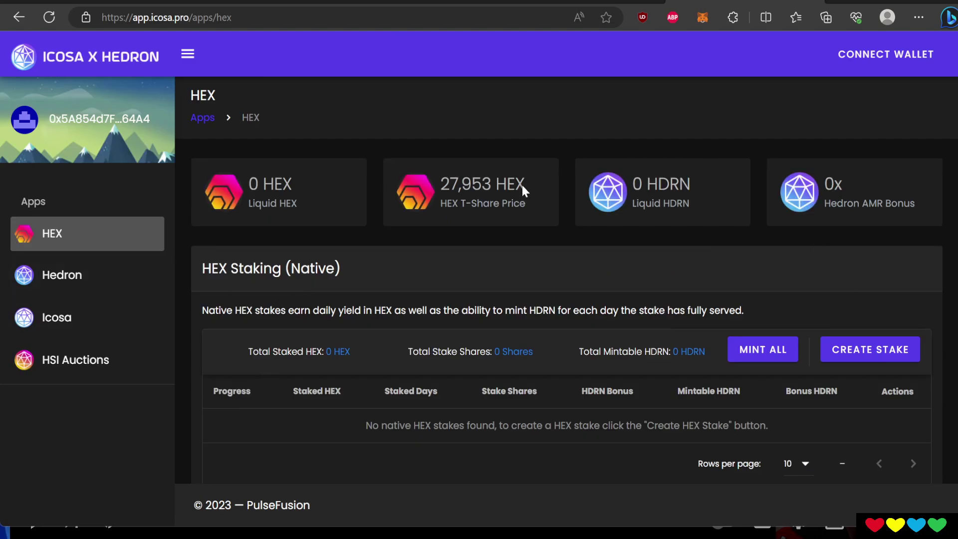
pyautogui.click(52, 236)
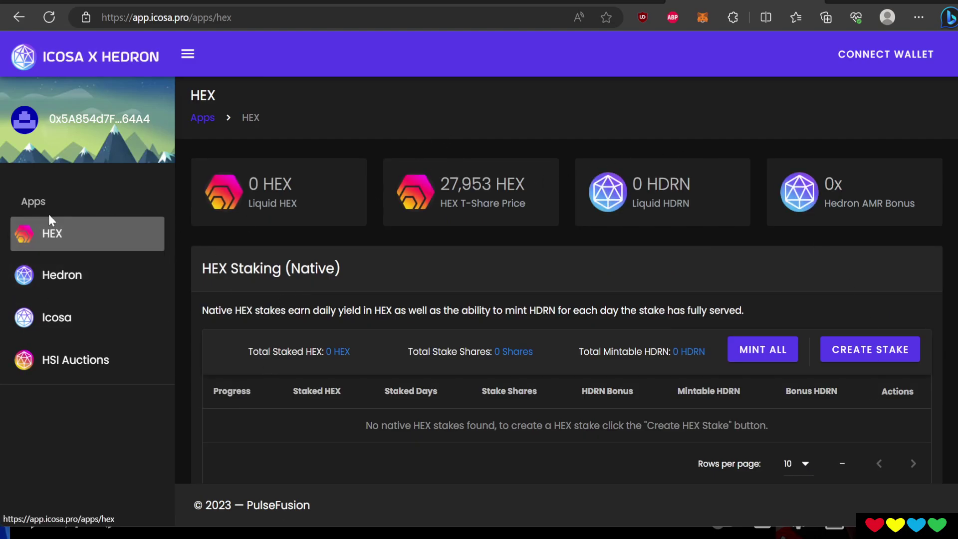
pyautogui.click(60, 274)
pyautogui.click(64, 329)
pyautogui.click(62, 252)
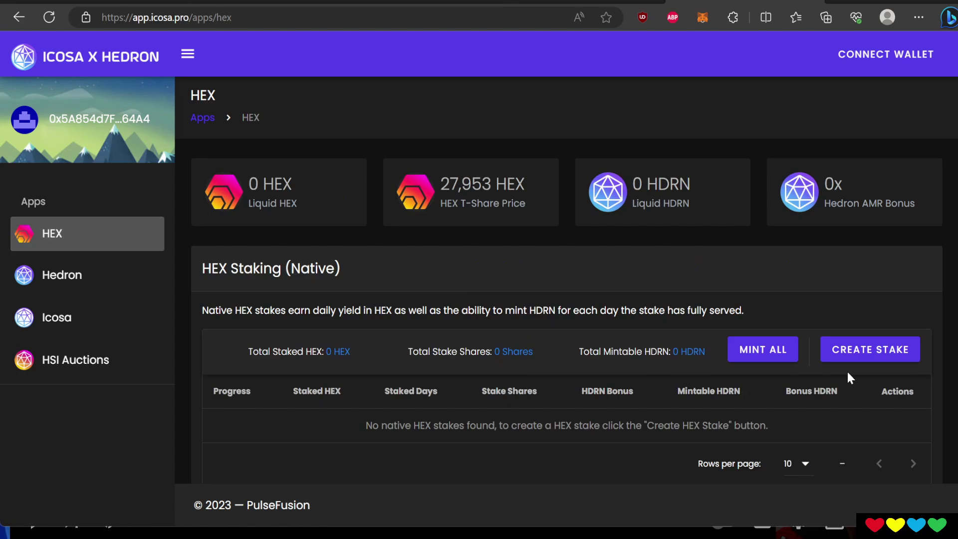
# Step: Fill a new stake with 100000 HEX, 3 days and Native (HEX) type, giving 3.58 T-Shares
pyautogui.click(881, 350)
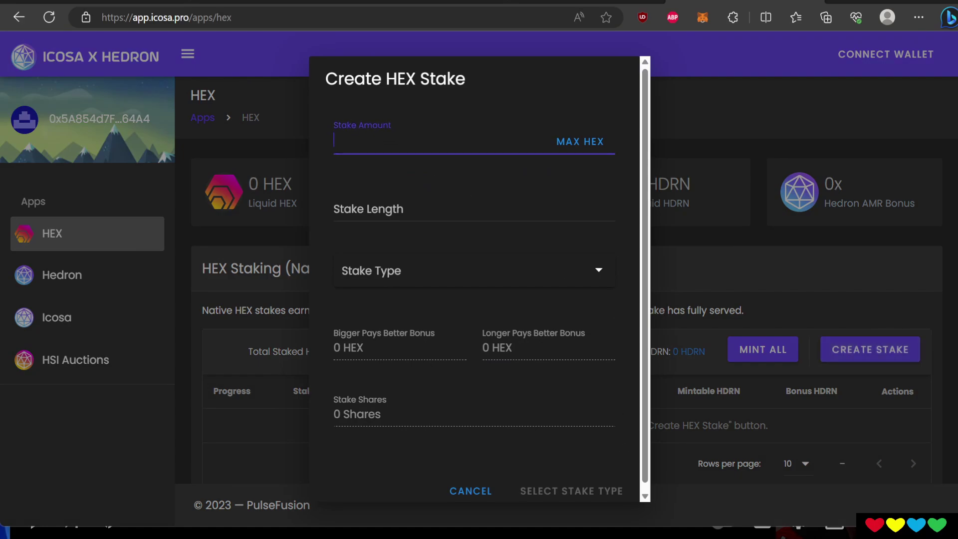
pyautogui.click(578, 141)
pyautogui.hotkey('ctrl', 'a')
pyautogui.write('100')
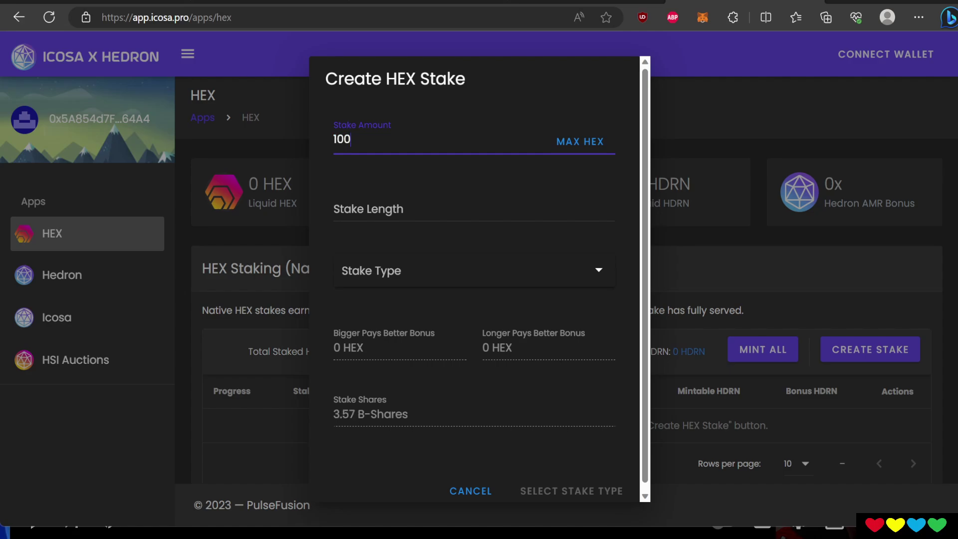
pyautogui.write('000')
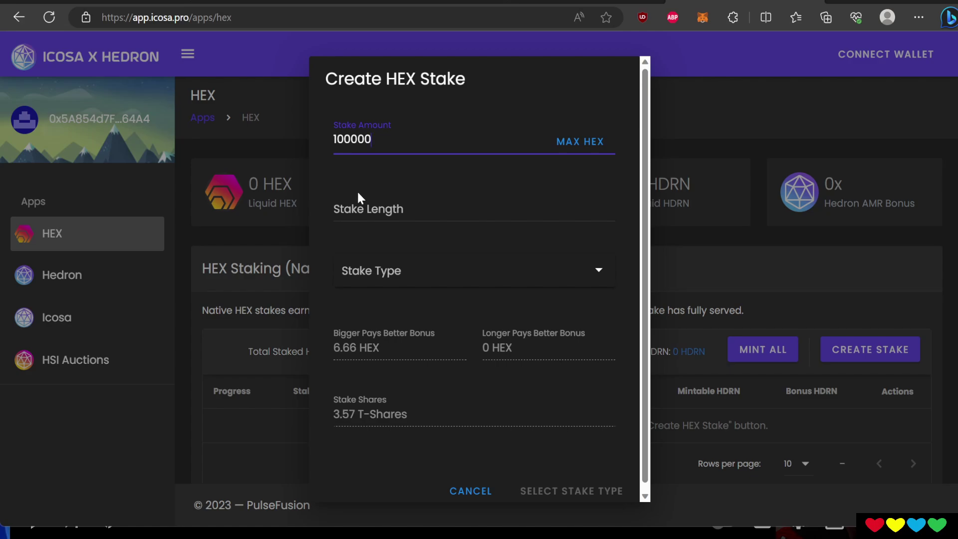
pyautogui.click(361, 199)
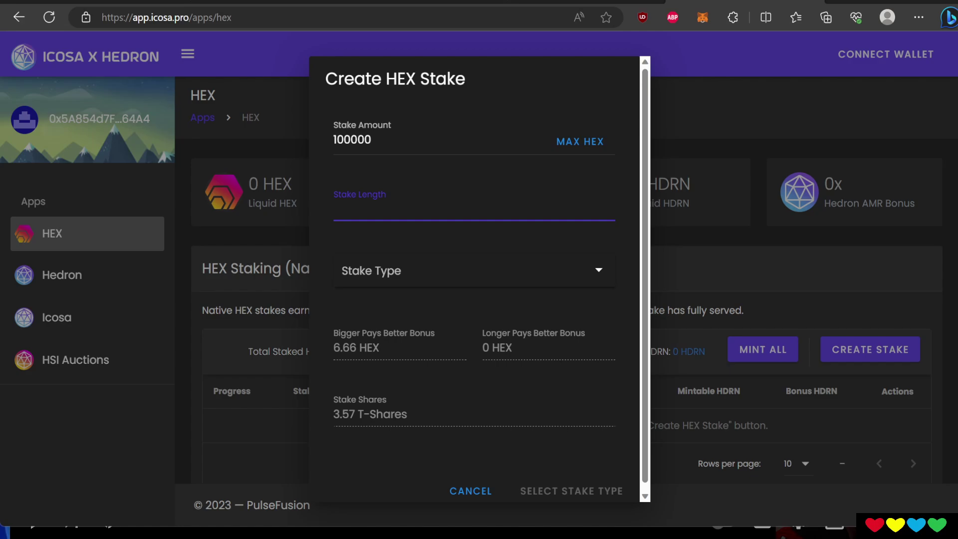
pyautogui.write('3')
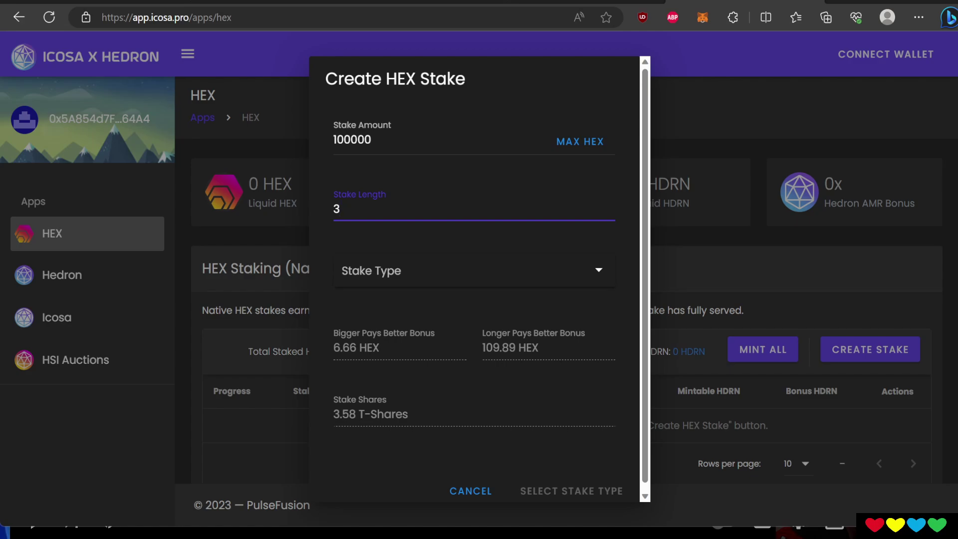
pyautogui.click(396, 273)
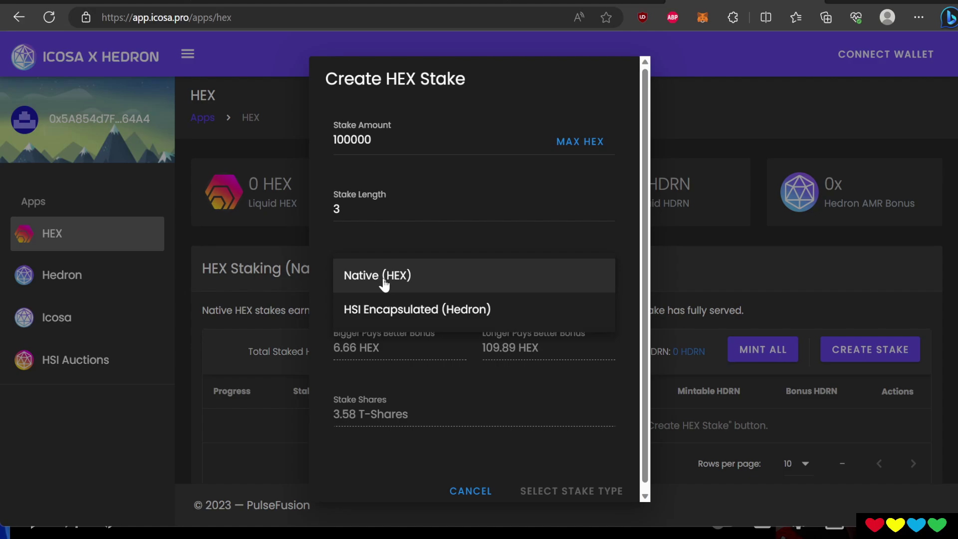
pyautogui.click(384, 283)
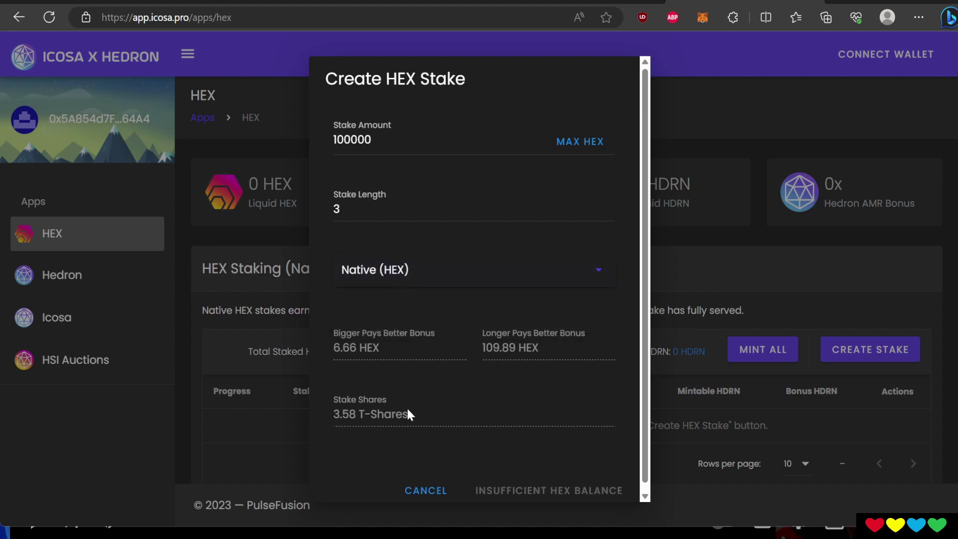
pyautogui.scroll(-1, 404, 384)
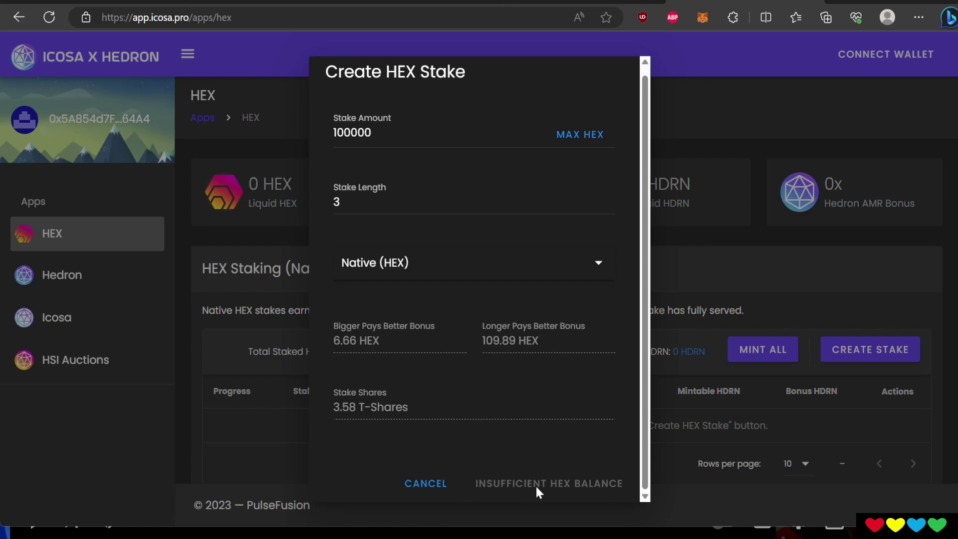
# Step: Cancel the stake form and check that Mint All HDRN shows 0 HDRN available
pyautogui.click(732, 276)
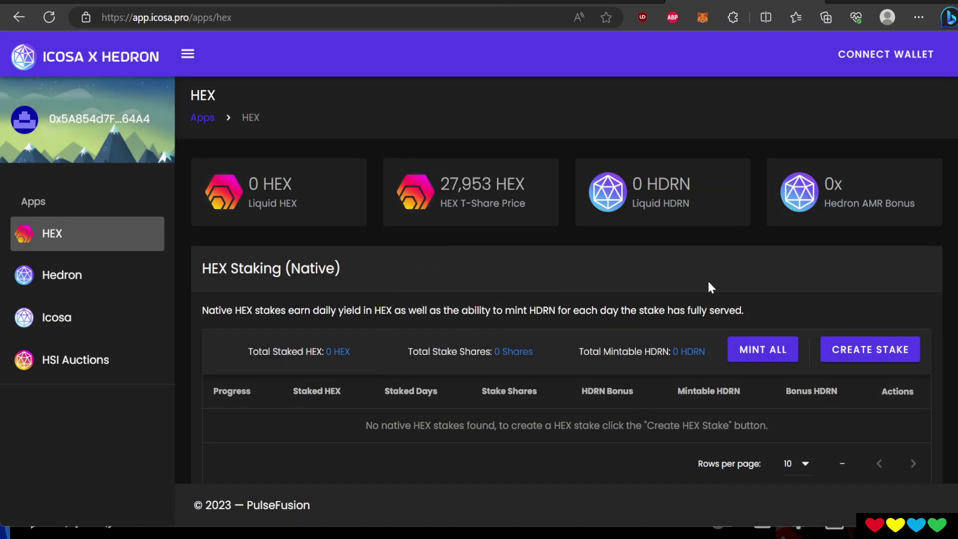
pyautogui.scroll(-1, 438, 406)
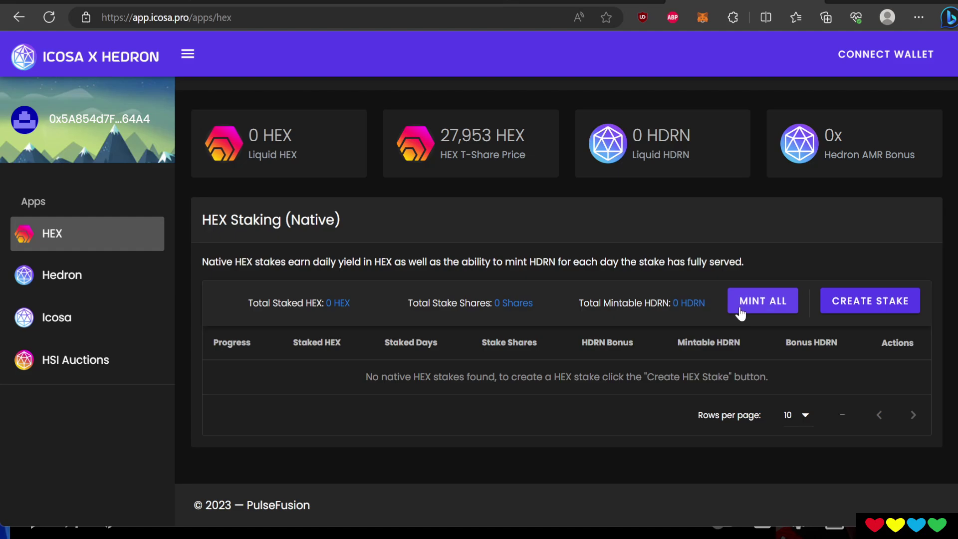
pyautogui.click(761, 310)
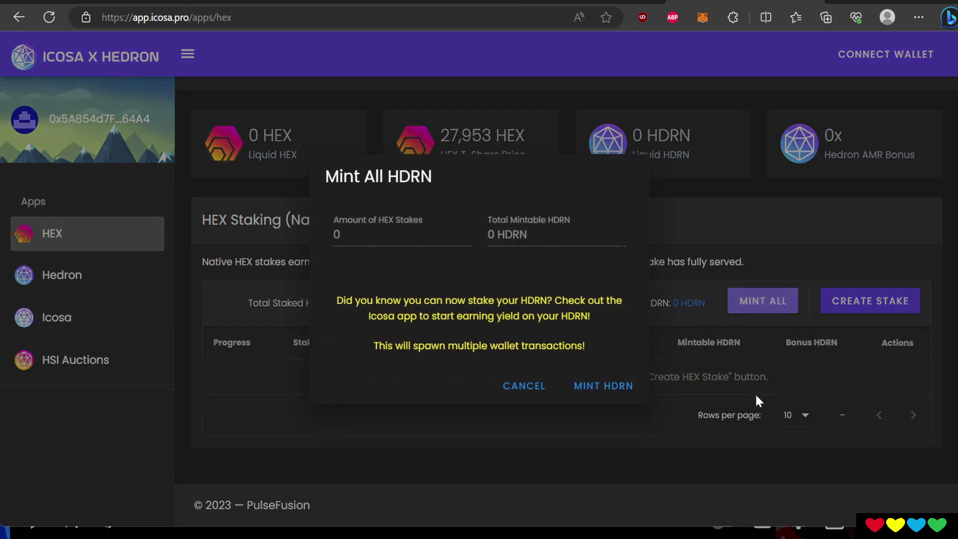
pyautogui.click(834, 382)
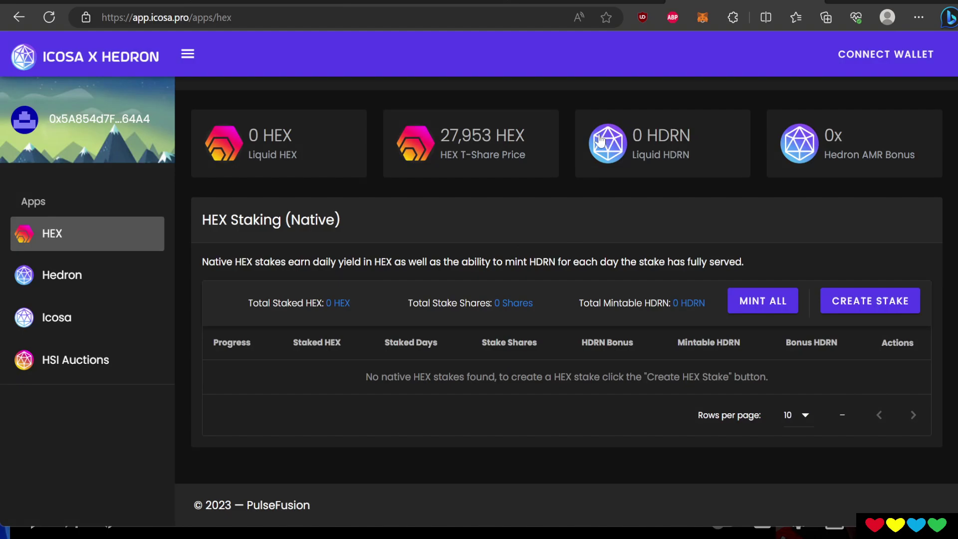
pyautogui.moveTo(670, 135)
pyautogui.mouseDown()
pyautogui.moveTo(679, 135)
pyautogui.moveTo(652, 131)
pyautogui.mouseUp()
# Step: Switch the MetaMask wallet to Ethereum Mainnet and close the wallet popup
pyautogui.click(702, 18)
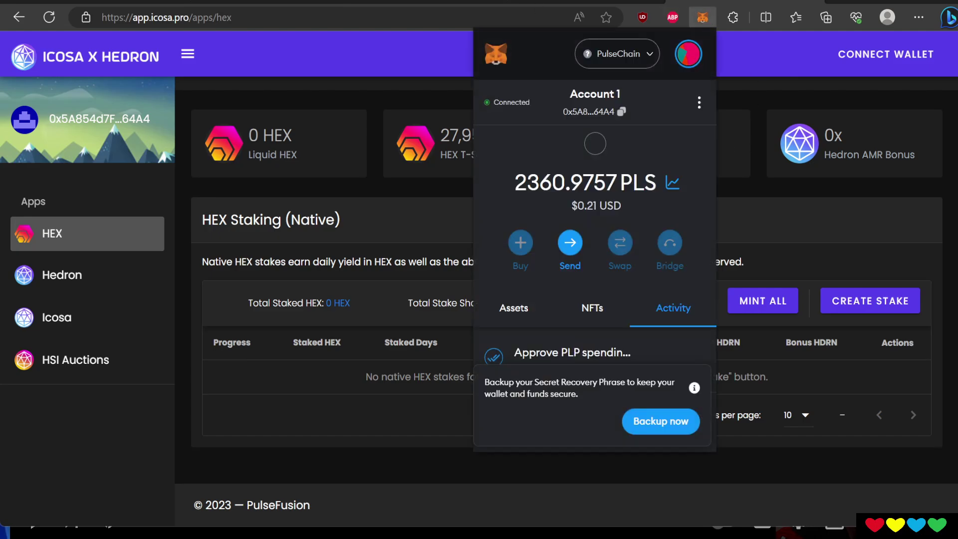
pyautogui.click(623, 60)
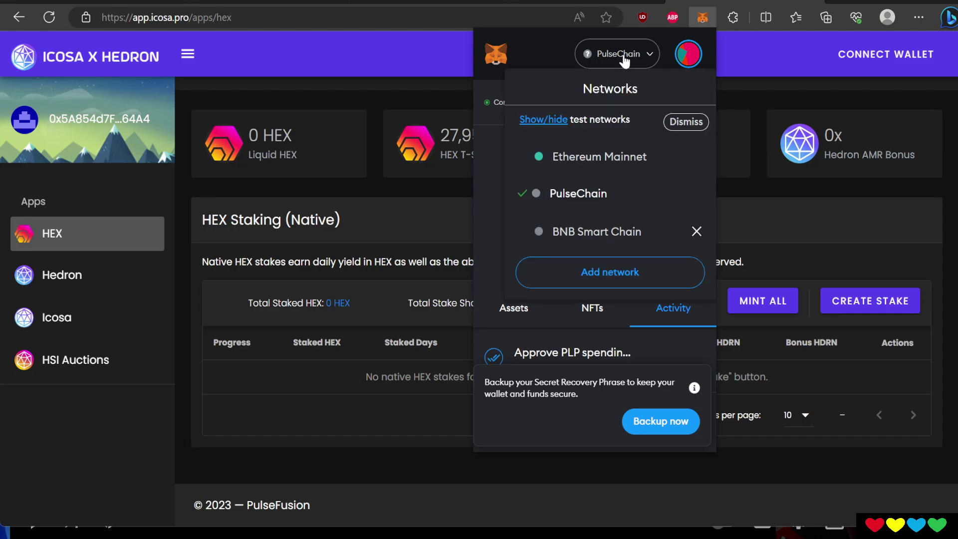
pyautogui.click(584, 159)
pyautogui.click(780, 219)
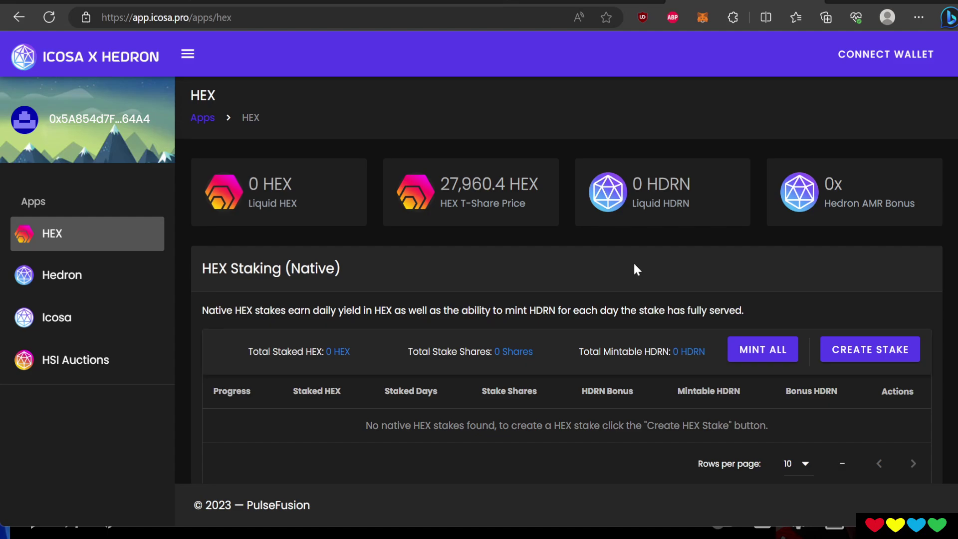
pyautogui.scroll(-1, 442, 369)
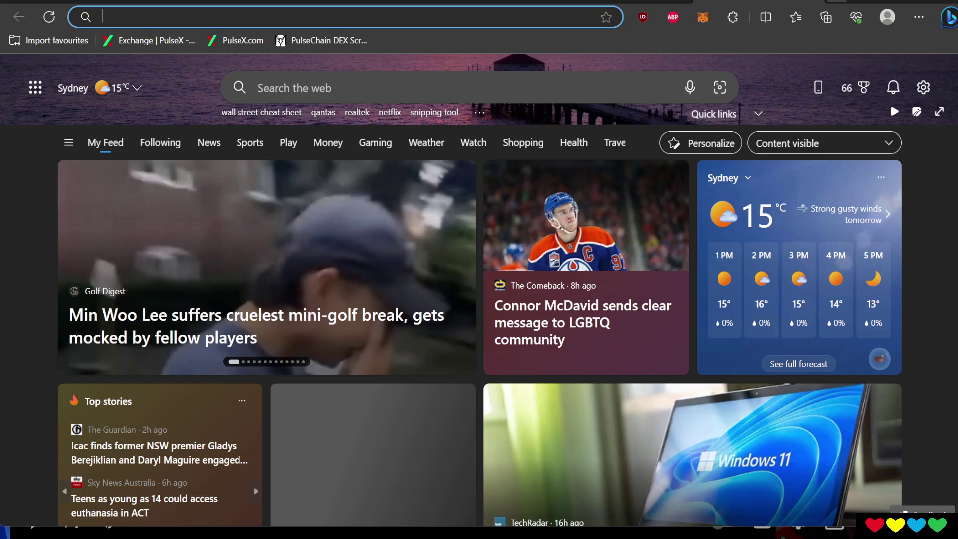
# Step: Load go.hex.com and open its Stake page with the 27,960 HEX share price
pyautogui.write('go.hex')
pyautogui.press('Return')
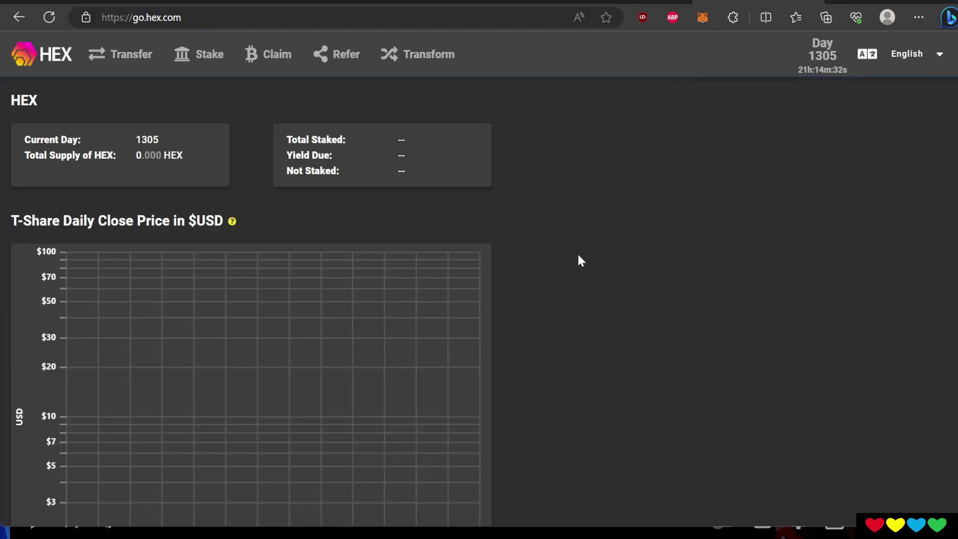
pyautogui.click(219, 74)
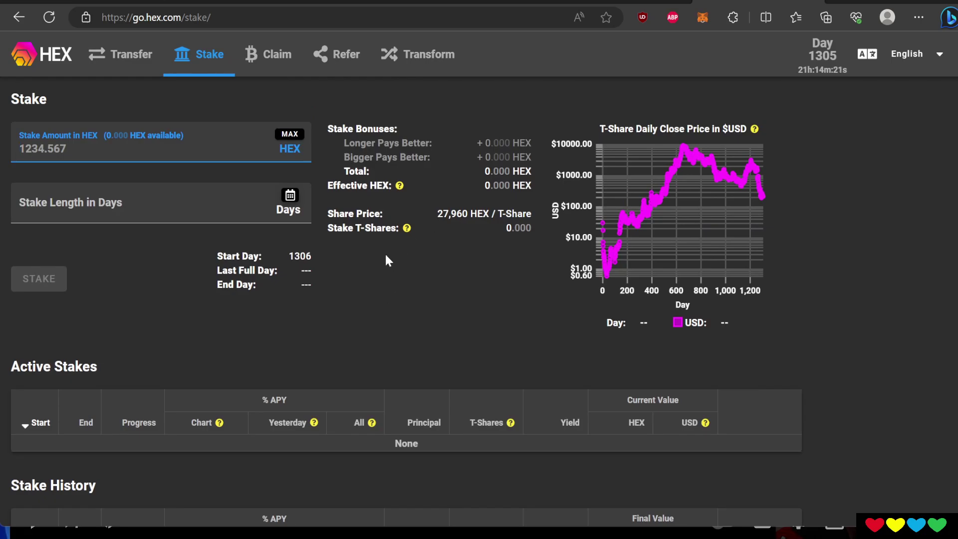
# Step: Compare with the Icosa staking page, then return to the HEX home page
pyautogui.hotkey('ctrl', 'Tab')
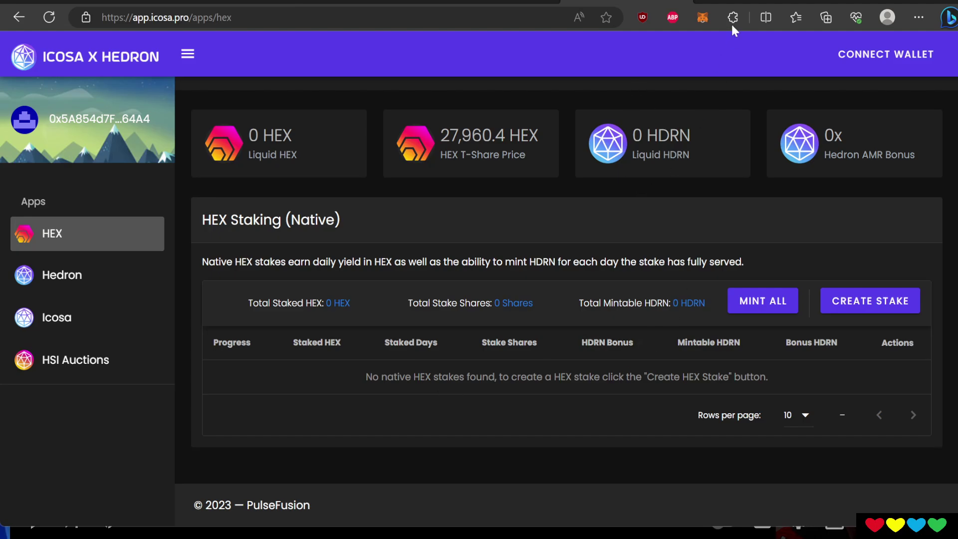
pyautogui.click(747, 1)
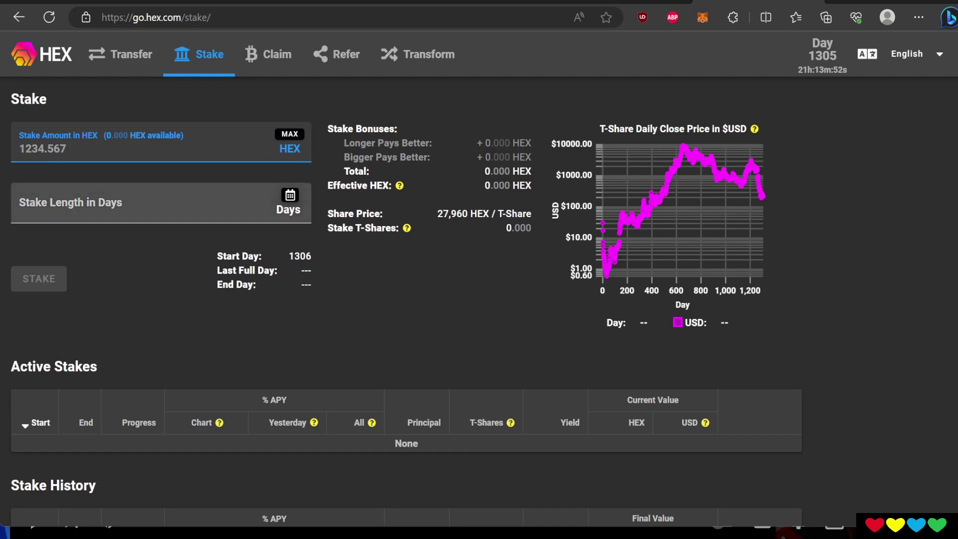
pyautogui.click(55, 58)
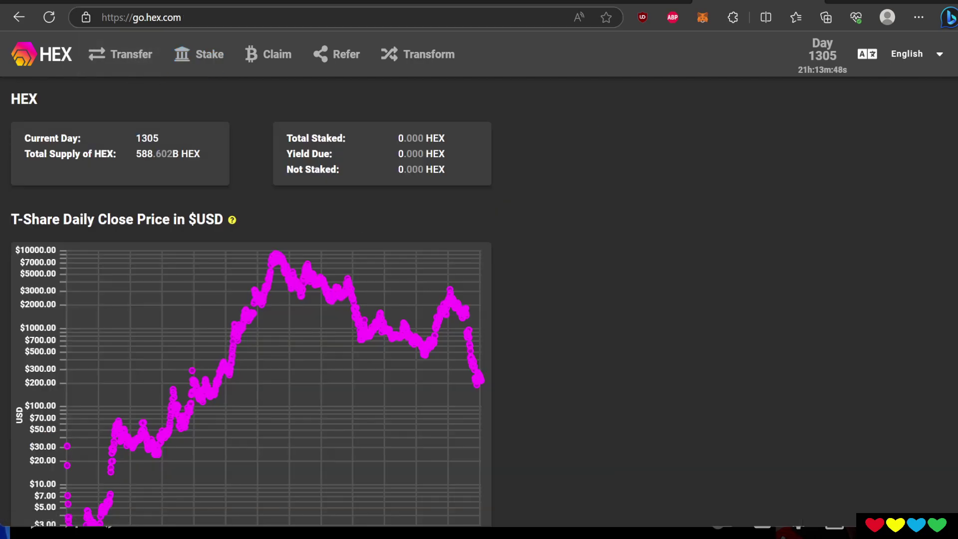
# Step: Find day 1304's 6.543 HEX payout per T-Share in the Daily Data table
pyautogui.click(159, 22)
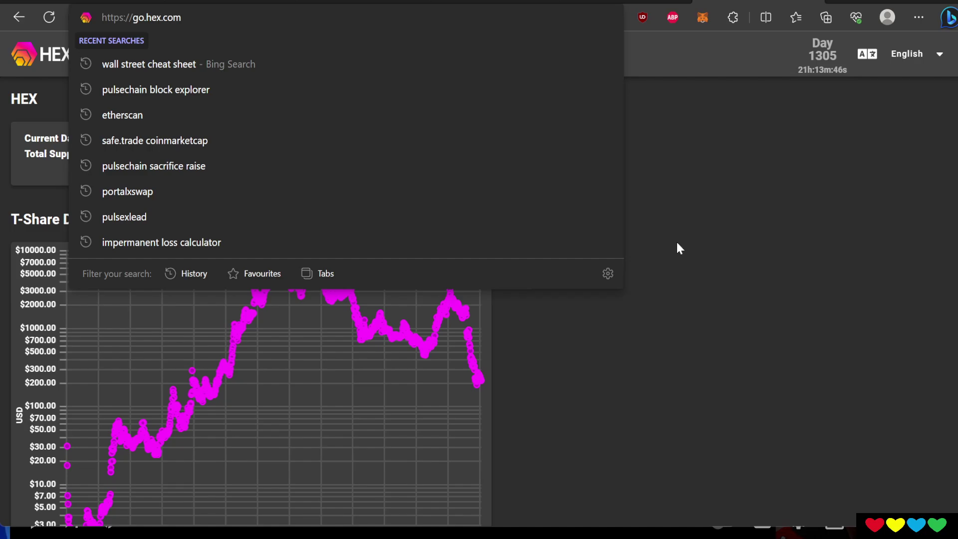
pyautogui.click(750, 259)
pyautogui.scroll(-1, 267, 350)
pyautogui.scroll(-18, 267, 349)
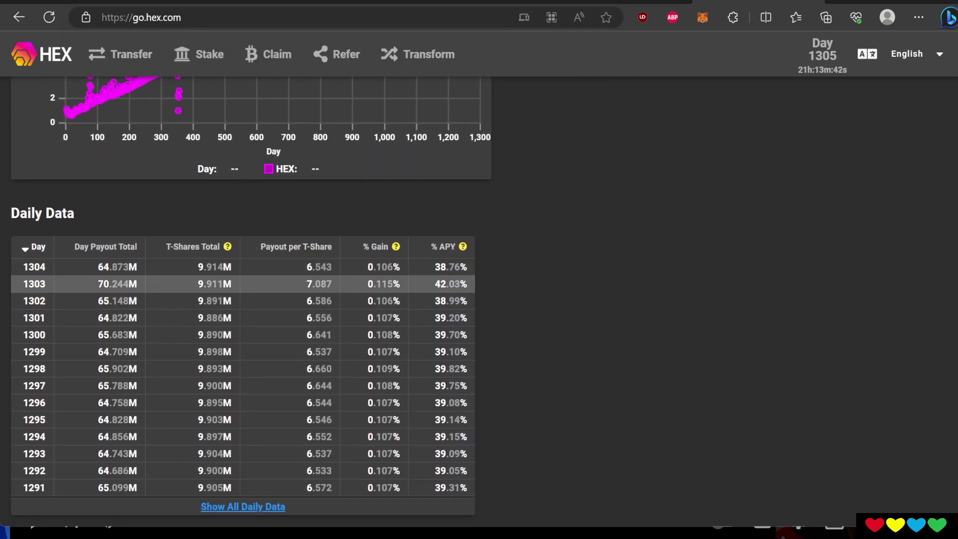
pyautogui.click(305, 246)
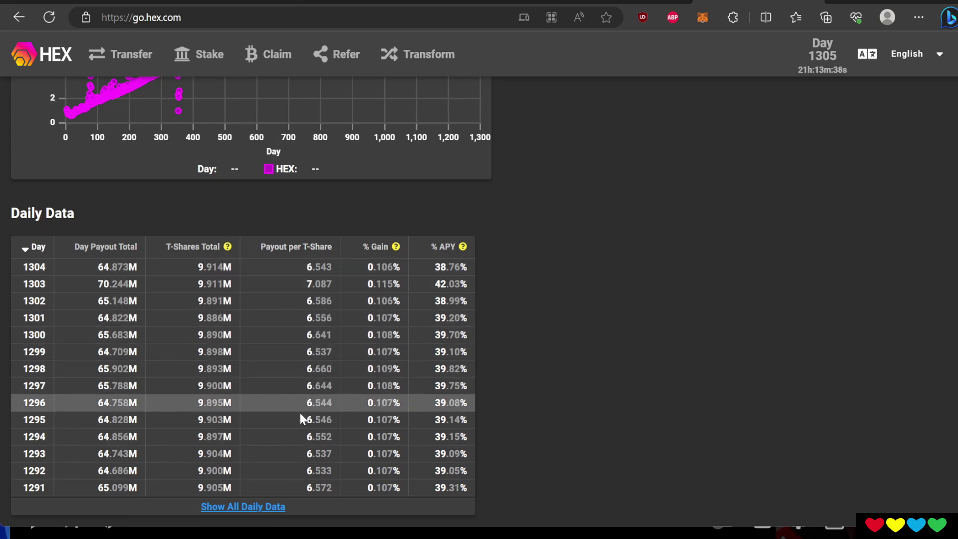
pyautogui.moveTo(312, 267)
pyautogui.moveTo(314, 267); pyautogui.dragTo(326, 268)
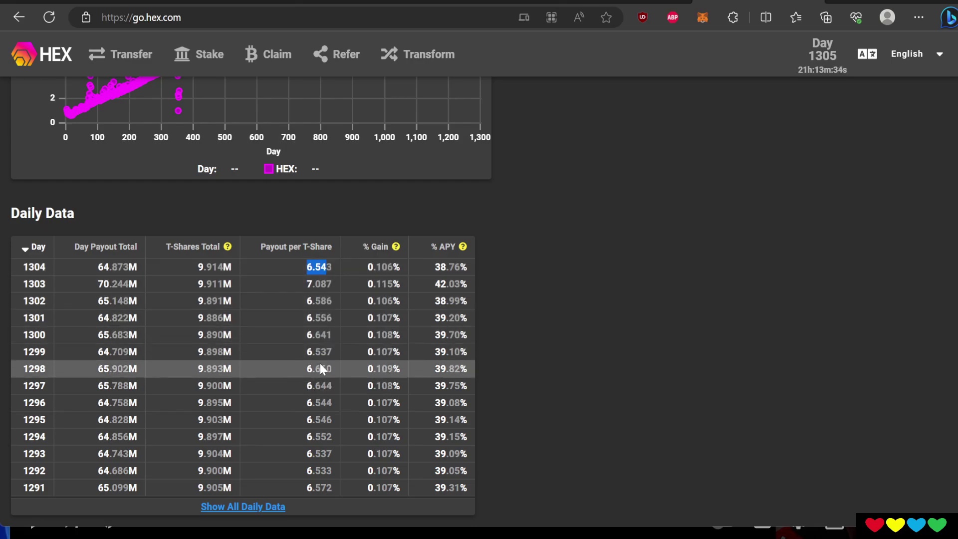
pyautogui.click(579, 256)
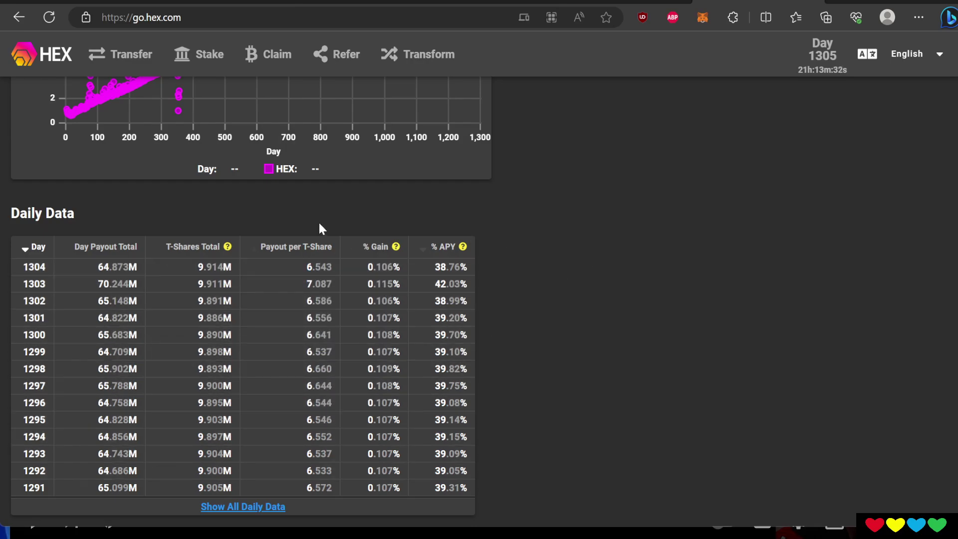
pyautogui.moveTo(319, 283)
pyautogui.scroll(1, 587, 256)
pyautogui.scroll(10, 586, 255)
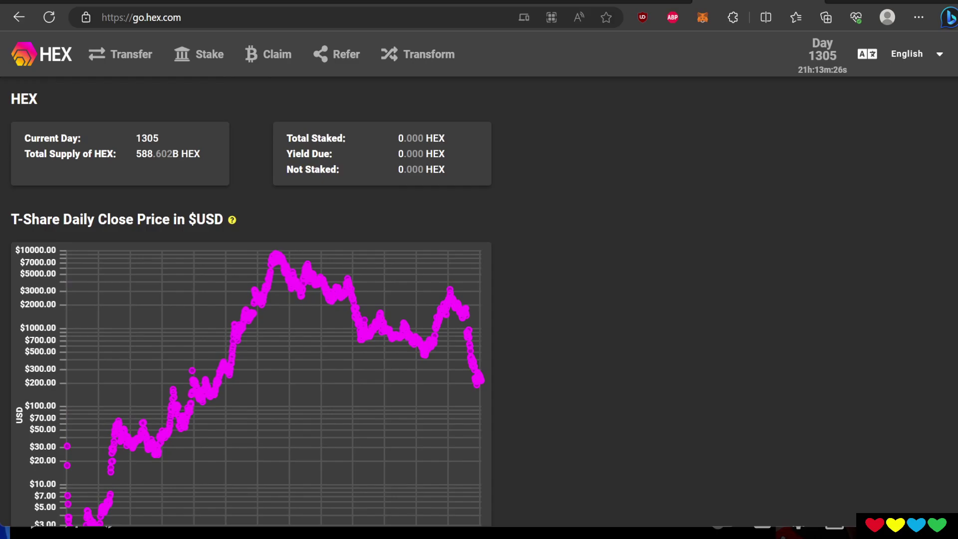
# Step: Copy Icosa's 27,960.4 HEX T-Share price and launch the Calculator
pyautogui.click(637, 2)
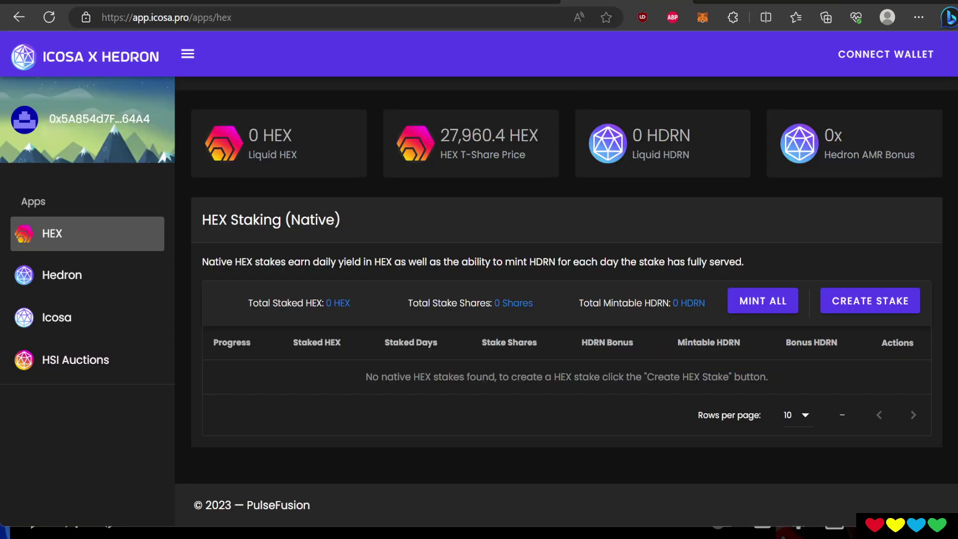
pyautogui.moveTo(439, 136); pyautogui.dragTo(544, 143)
pyautogui.hotkey('ctrl', 'c')
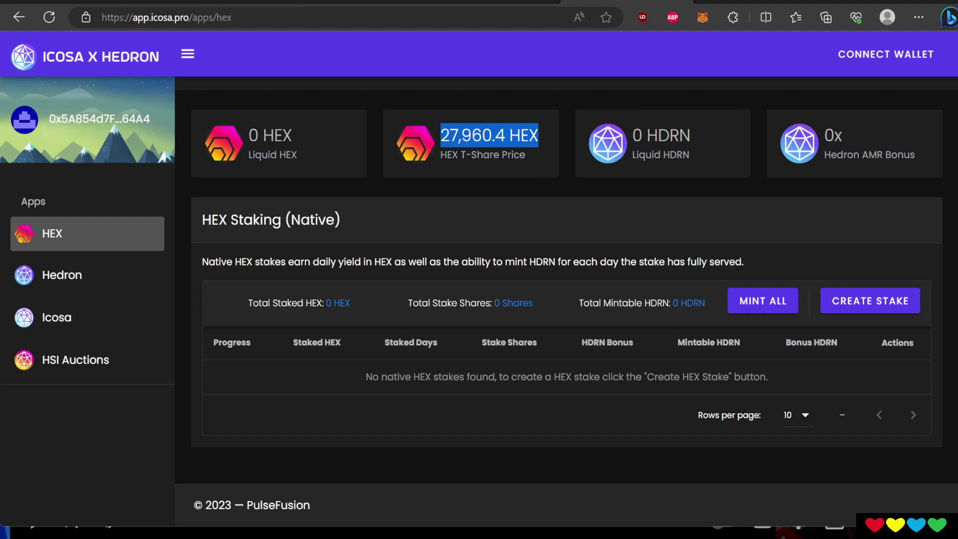
pyautogui.click(834, 528)
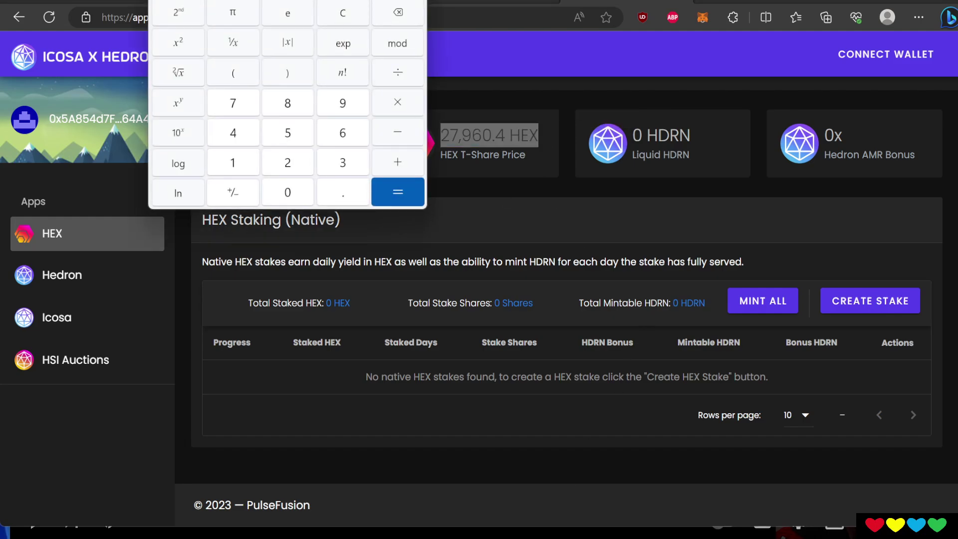
# Step: Compute 100000 ÷ 27960 in Calculator, giving about 3.5765 T-Shares
pyautogui.moveTo(262, 0); pyautogui.dragTo(724, 201)
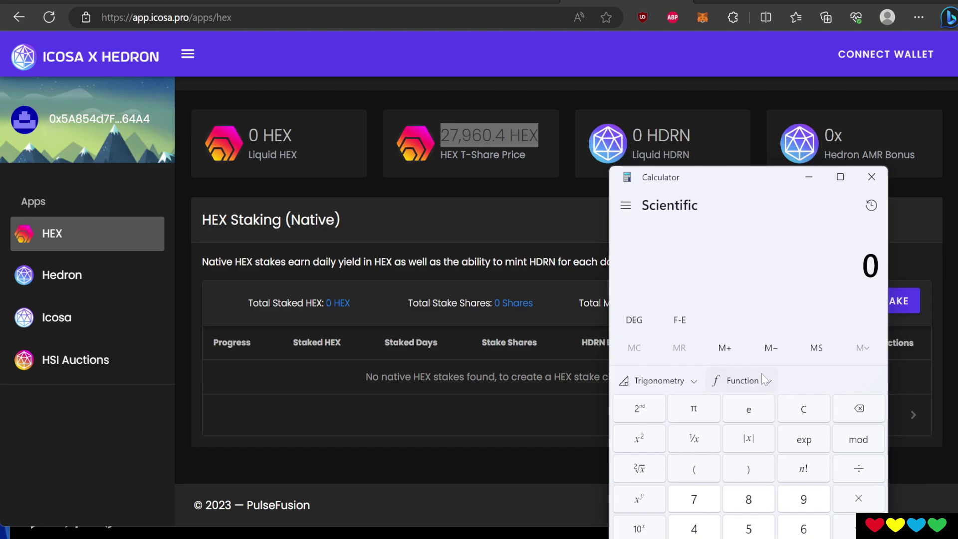
pyautogui.write('100')
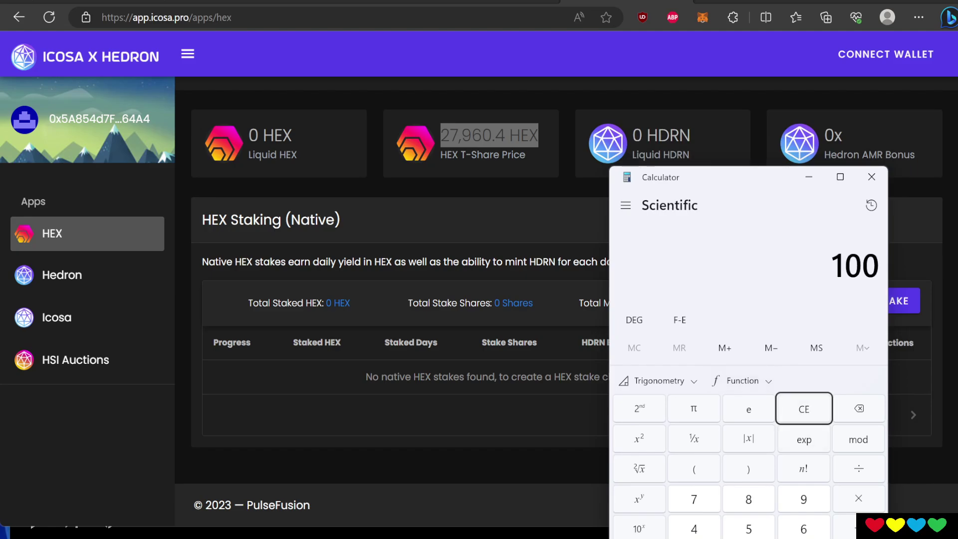
pyautogui.write('000/')
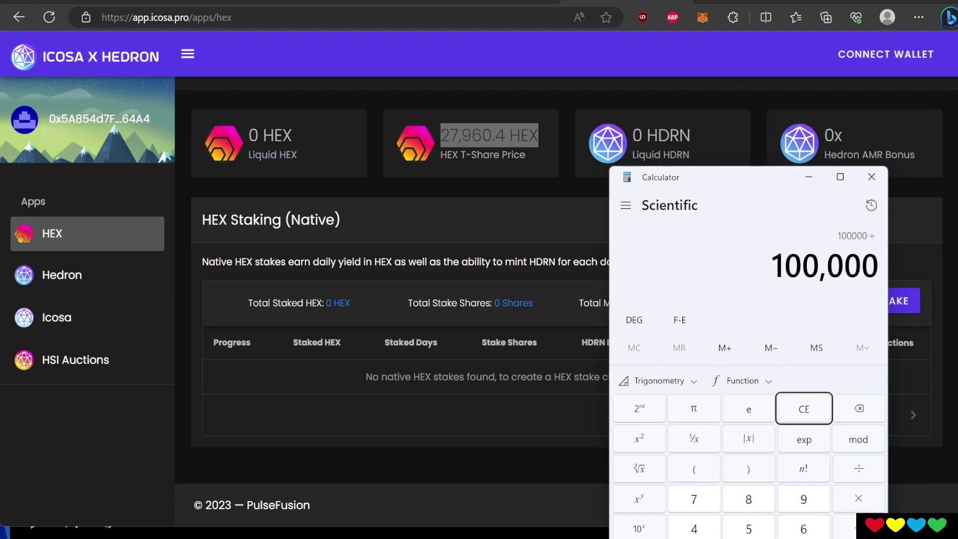
pyautogui.click(488, 175)
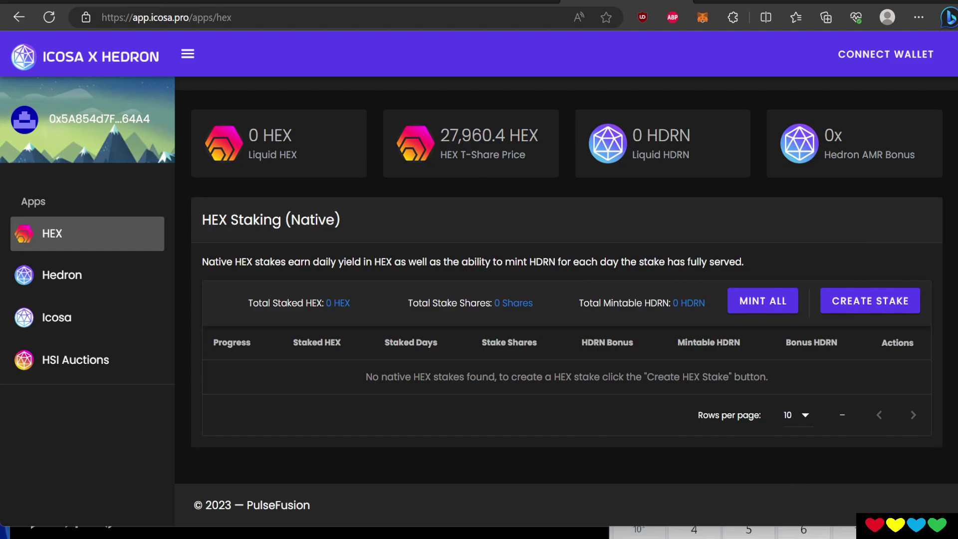
pyautogui.hotkey('alt', 'Tab')
pyautogui.write('279')
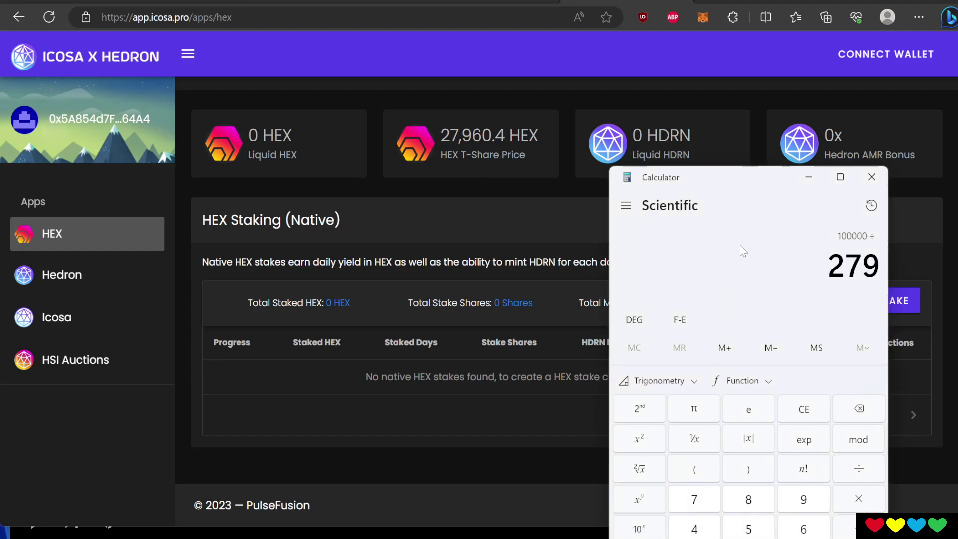
pyautogui.write('60')
pyautogui.press('Return')
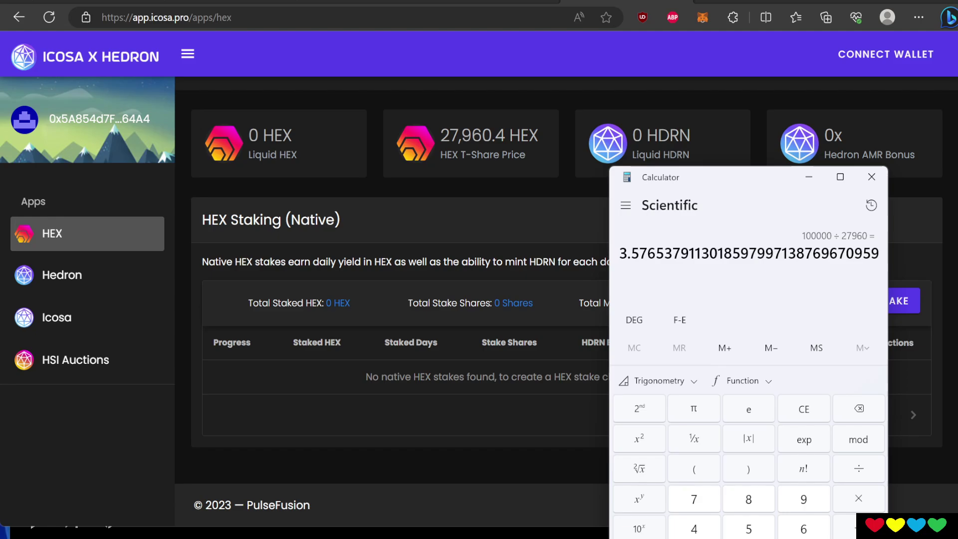
pyautogui.moveTo(647, 253); pyautogui.dragTo(619, 253)
pyautogui.hotkey('ctrl', 'c')
pyautogui.moveTo(691, 187); pyautogui.dragTo(656, 186)
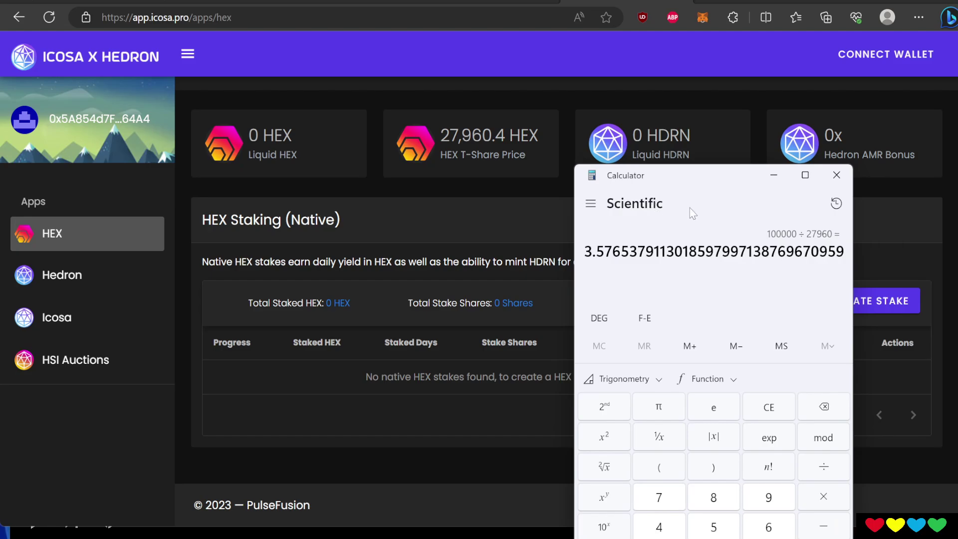
pyautogui.moveTo(682, 176); pyautogui.dragTo(707, 172)
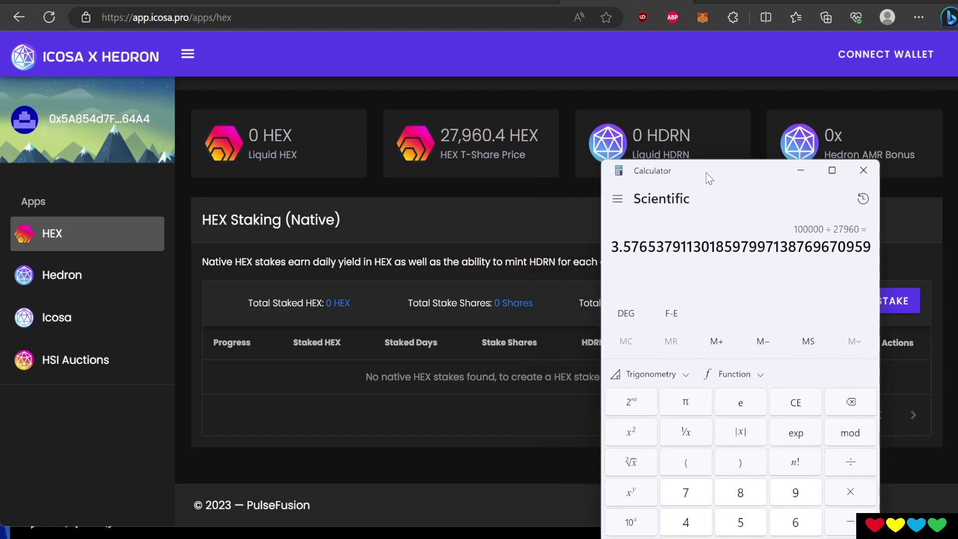
# Step: Multiply 3.5765 T-Shares by the 6.5 HEX daily payout, about 23.25 HEX per day
pyautogui.click(708, 4)
pyautogui.scroll(-15, 346, 408)
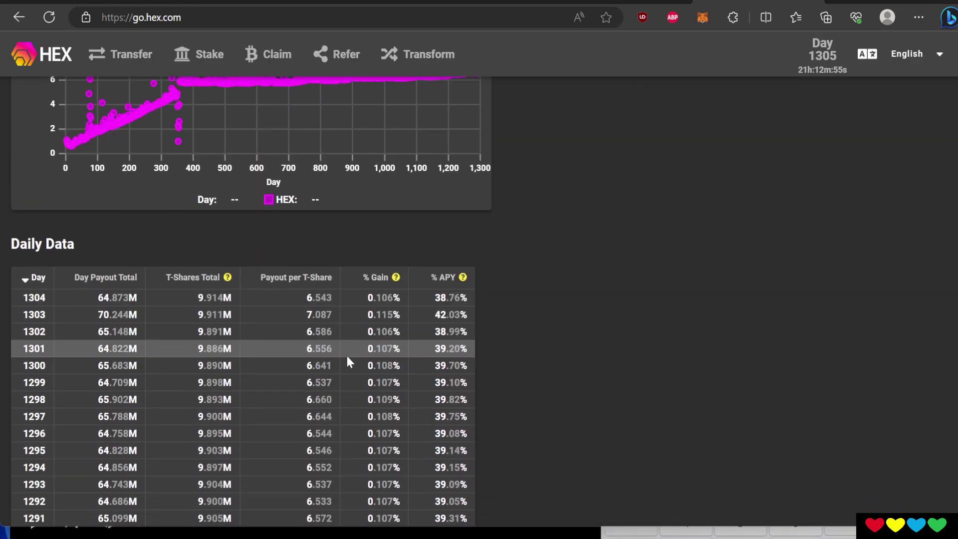
pyautogui.moveTo(306, 283); pyautogui.dragTo(326, 284)
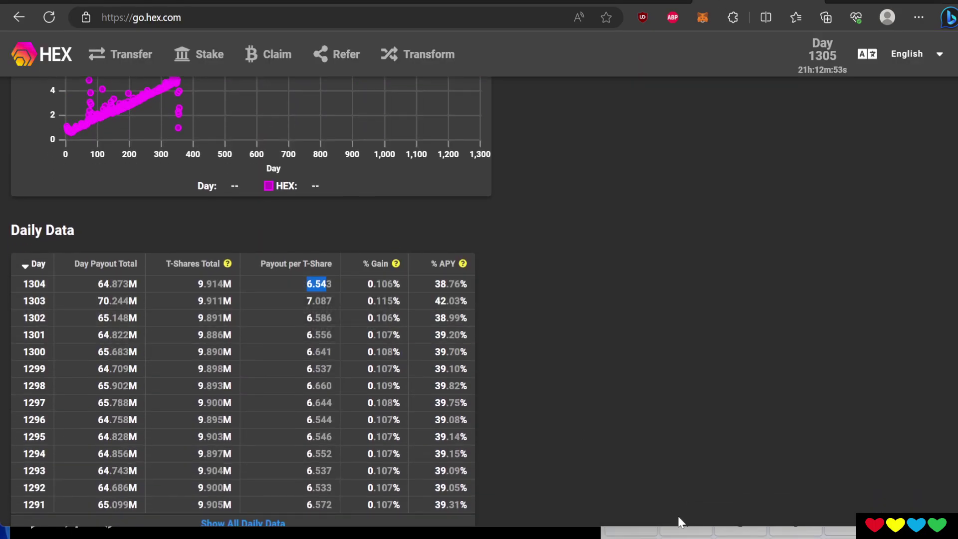
pyautogui.click(606, 536)
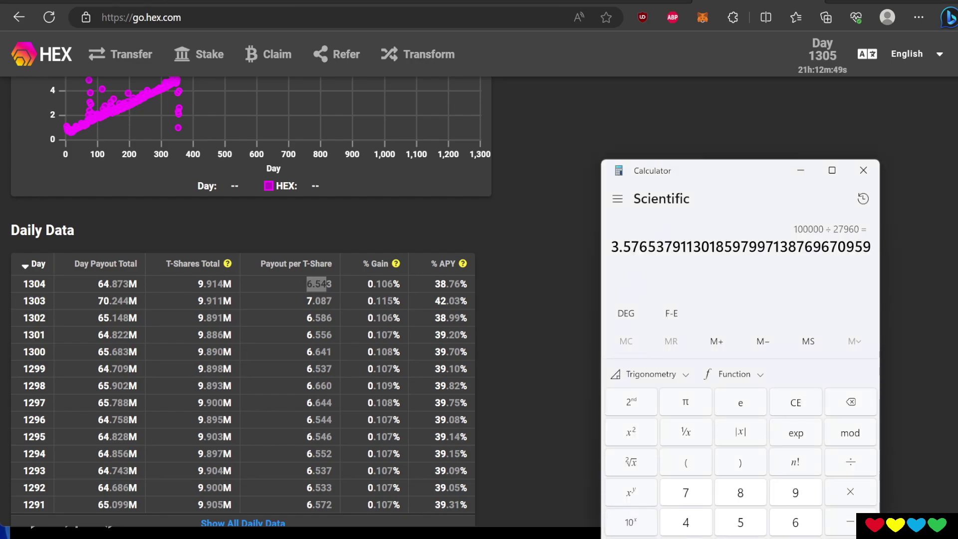
pyautogui.press('*')
pyautogui.write('6.5')
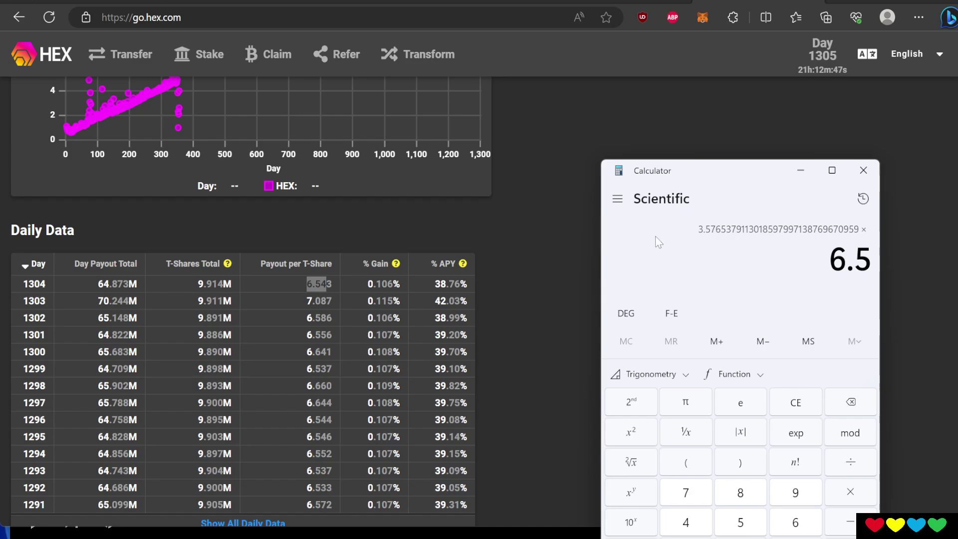
pyautogui.press('Return')
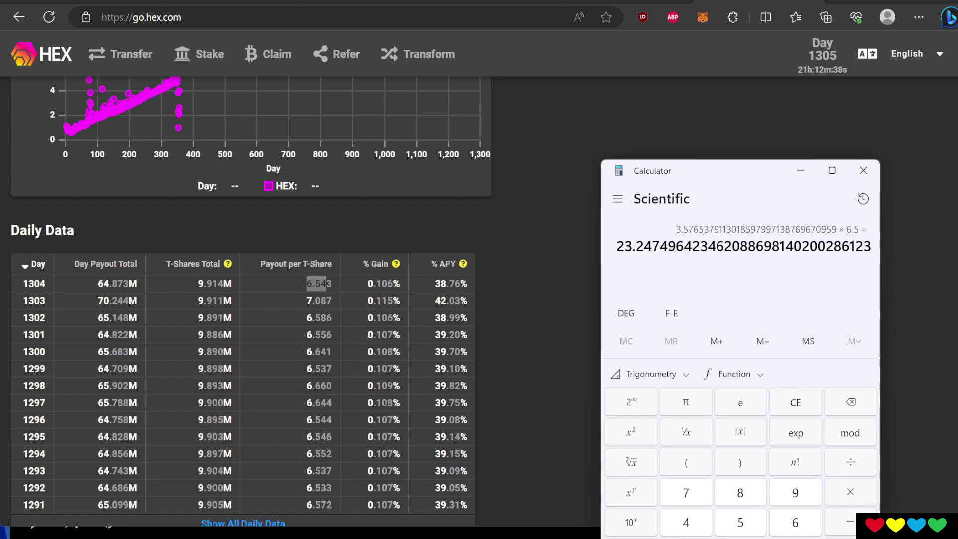
# Step: Multiply the 23.25 HEX daily payout by 30 days, about 697.42 HEX
pyautogui.press('*')
pyautogui.write('30')
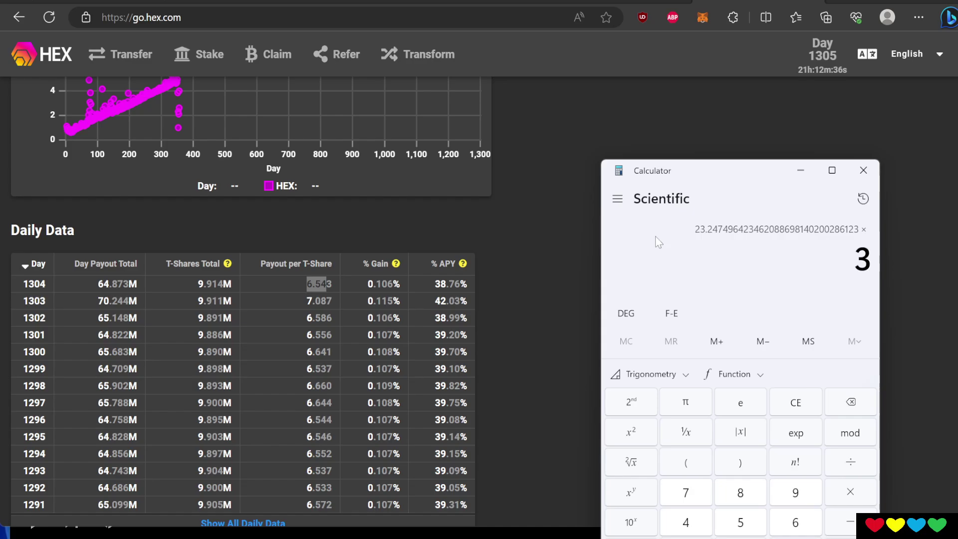
pyautogui.press('Return')
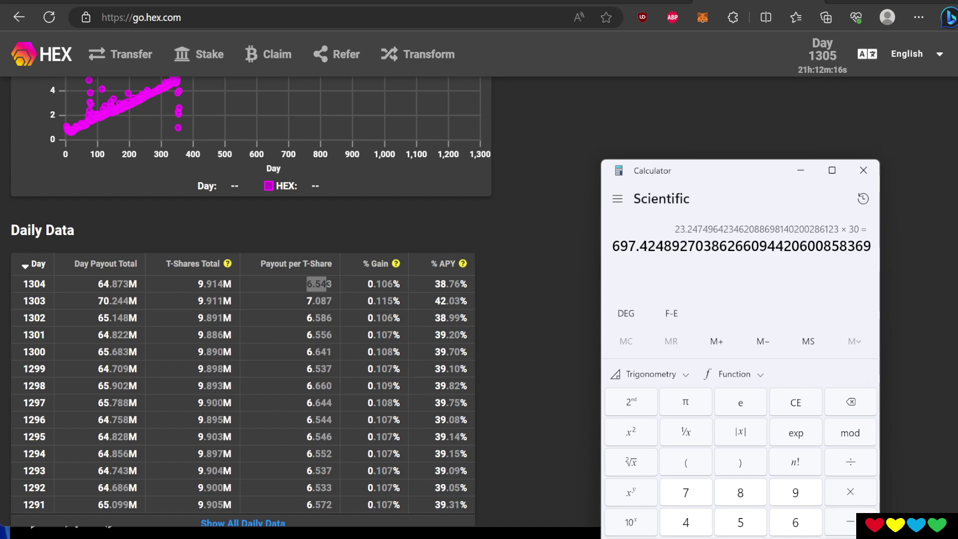
pyautogui.scroll(15, 524, 387)
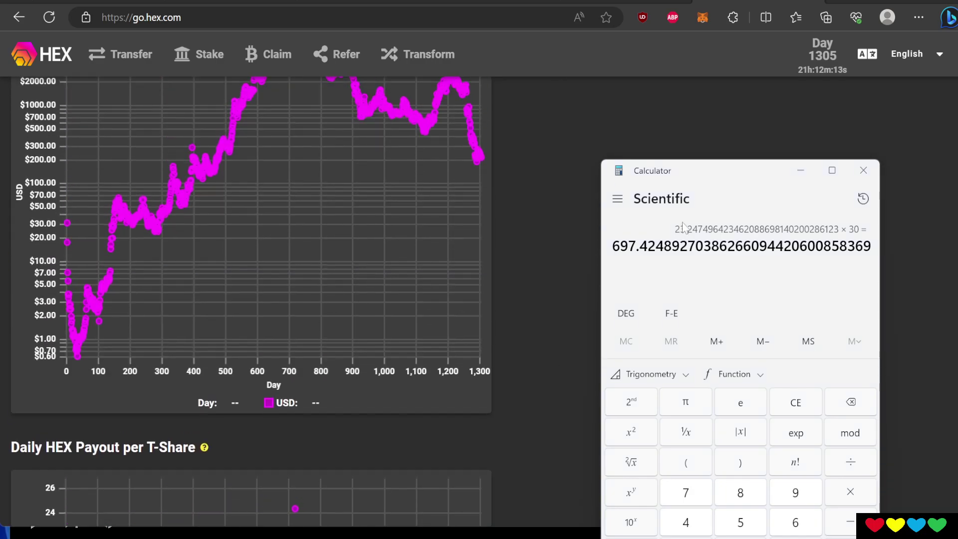
# Step: Open the go.hex.com stake form and enter a 100000 HEX stake amount
pyautogui.click(501, 225)
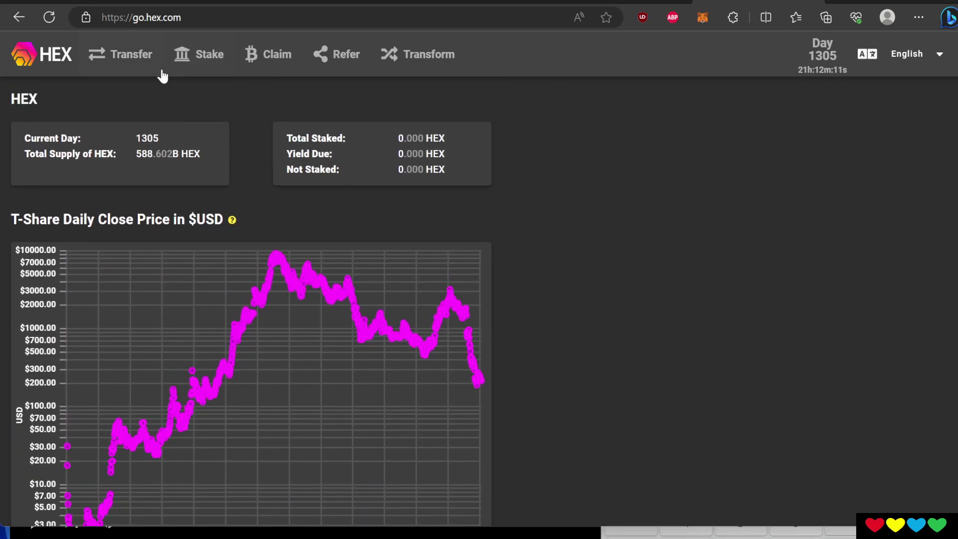
pyautogui.click(216, 70)
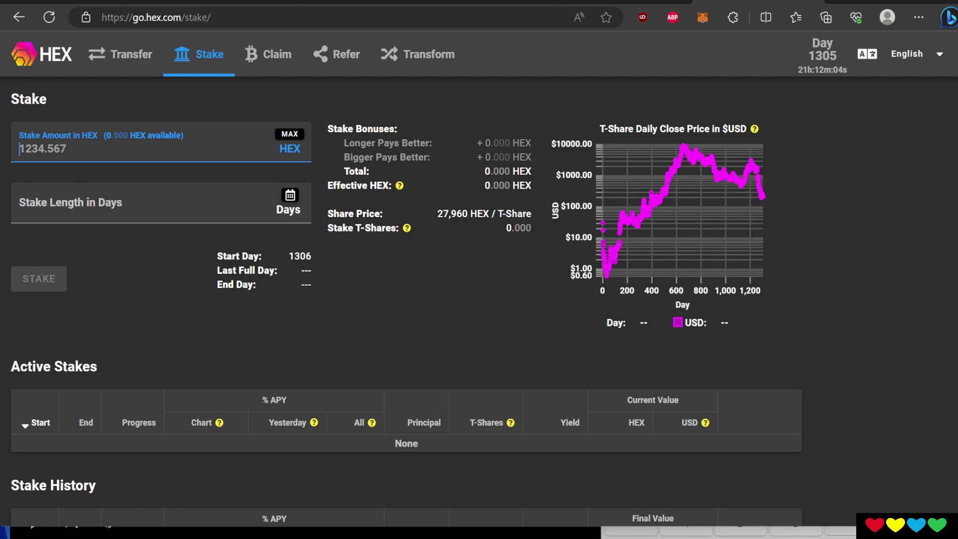
pyautogui.write('100000')
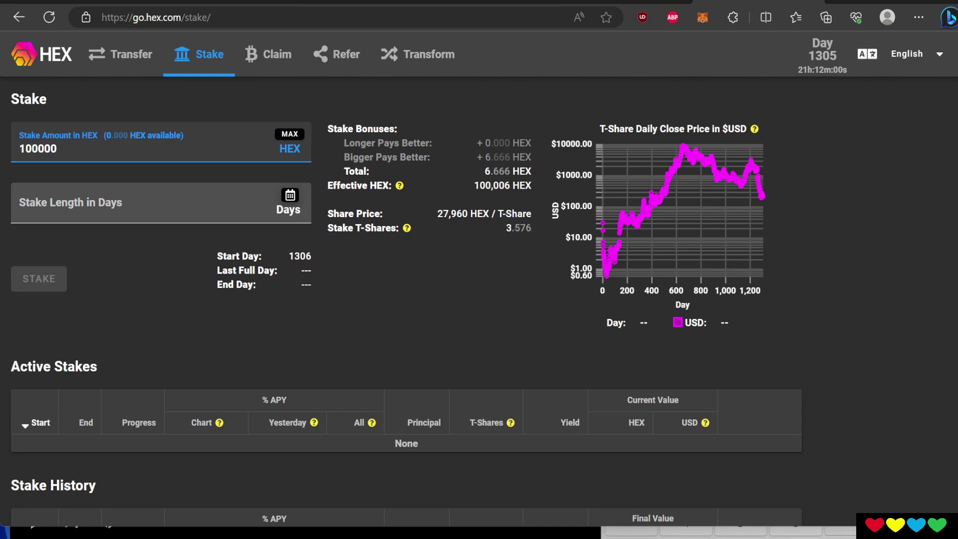
pyautogui.moveTo(542, 226); pyautogui.dragTo(337, 231)
pyautogui.click(337, 231)
pyautogui.moveTo(519, 228)
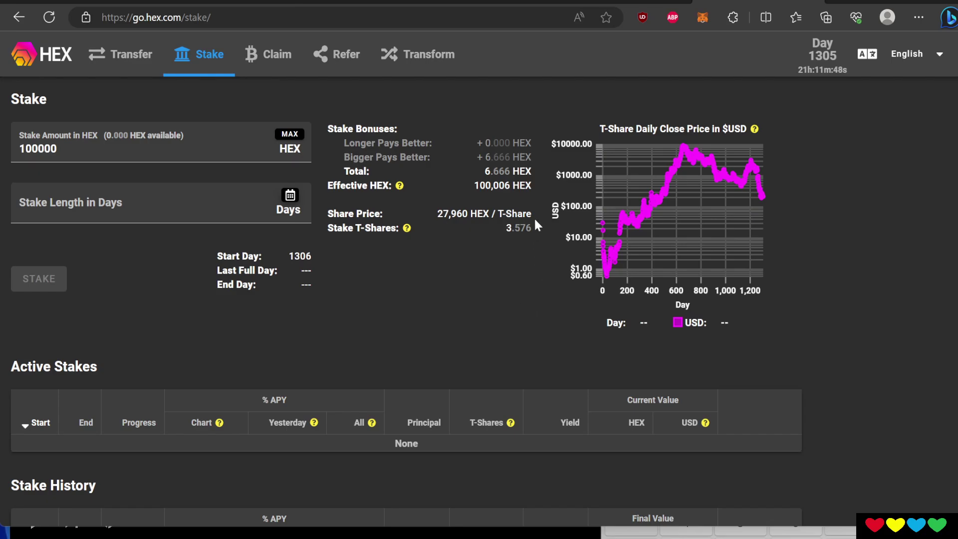
pyautogui.moveTo(535, 225); pyautogui.dragTo(335, 235)
pyautogui.click(332, 231)
# Step: Change the stake to 250000 HEX for 30 days, showing 9.085 T-Shares
pyautogui.click(97, 125)
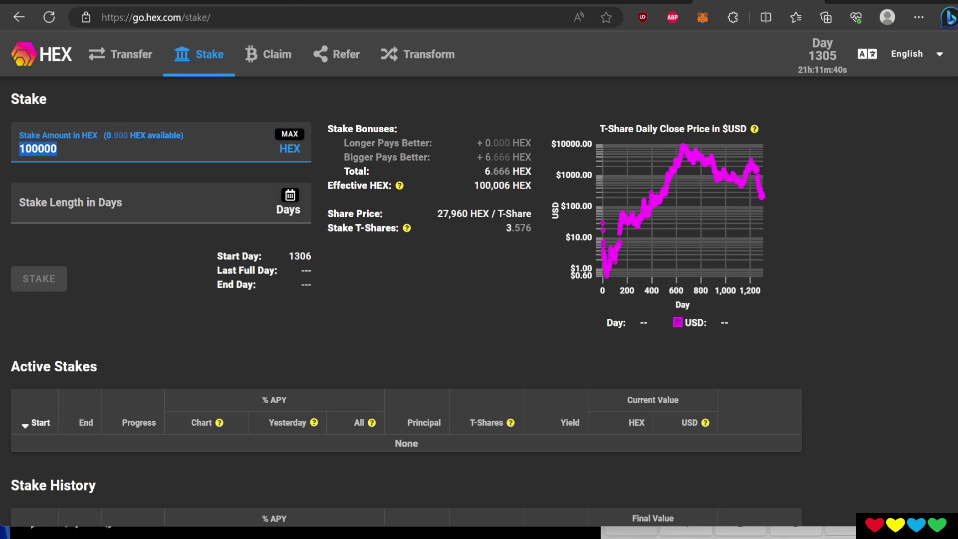
pyautogui.hotkey('ctrl', 'v')
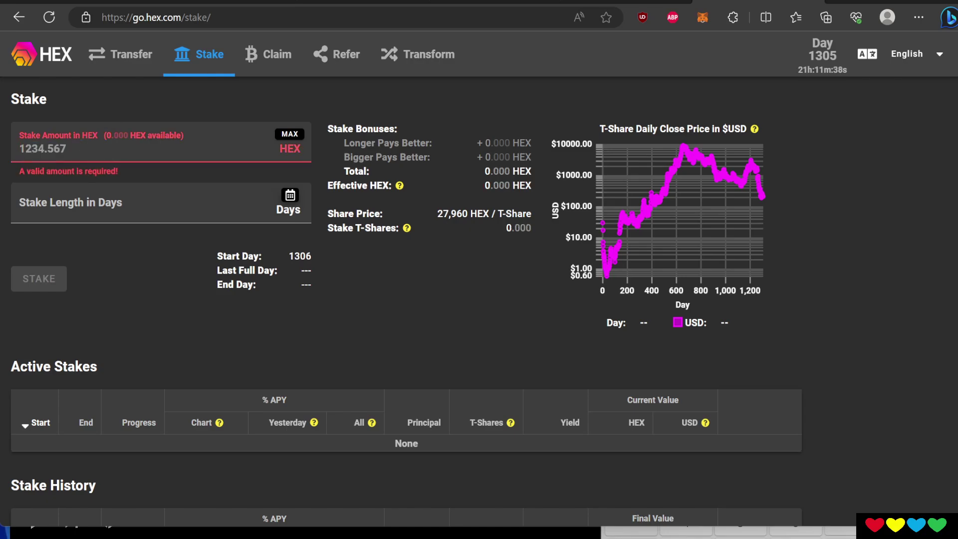
pyautogui.write('250')
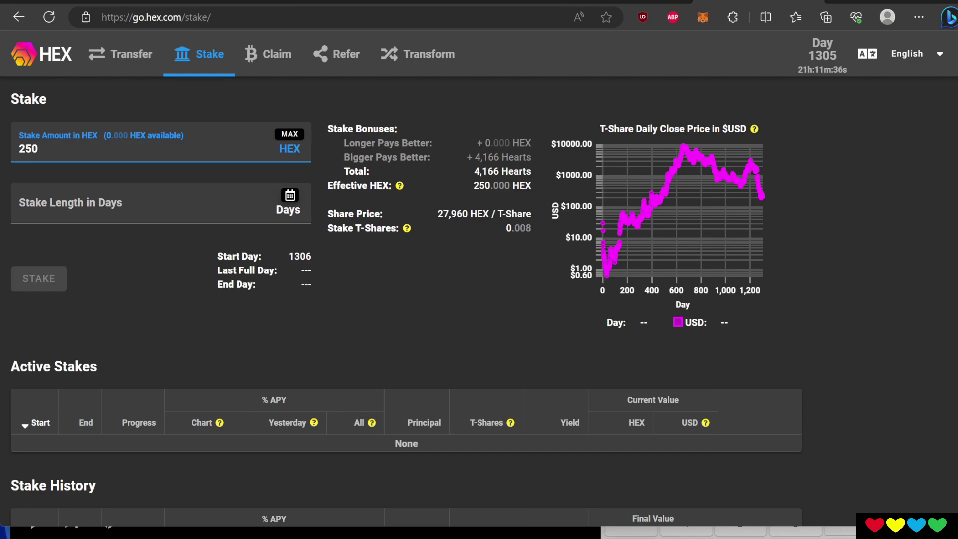
pyautogui.write('000')
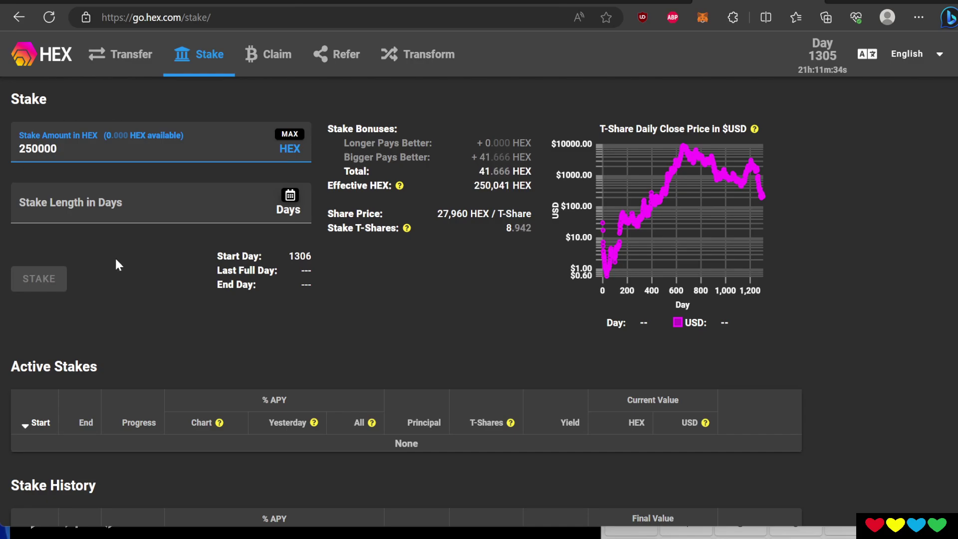
pyautogui.moveTo(519, 227)
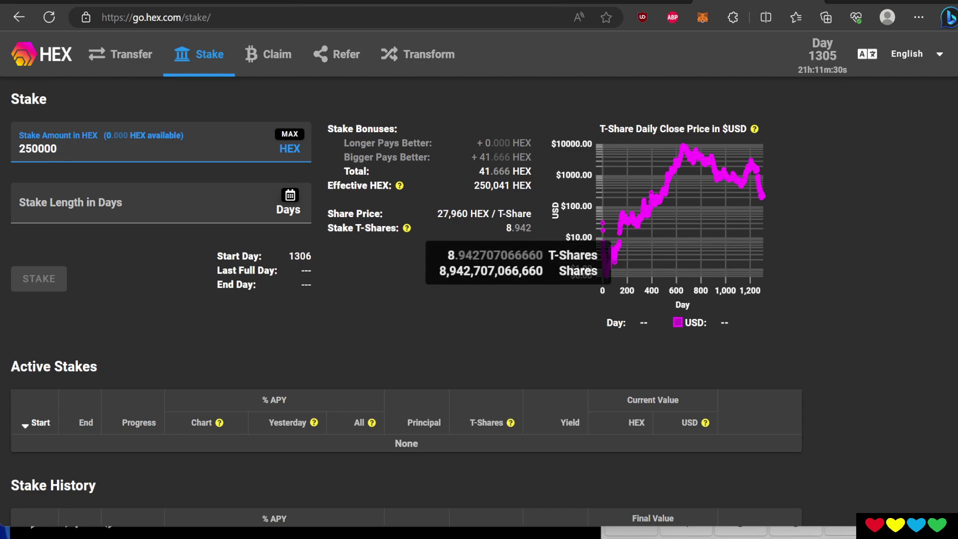
pyautogui.press('Tab')
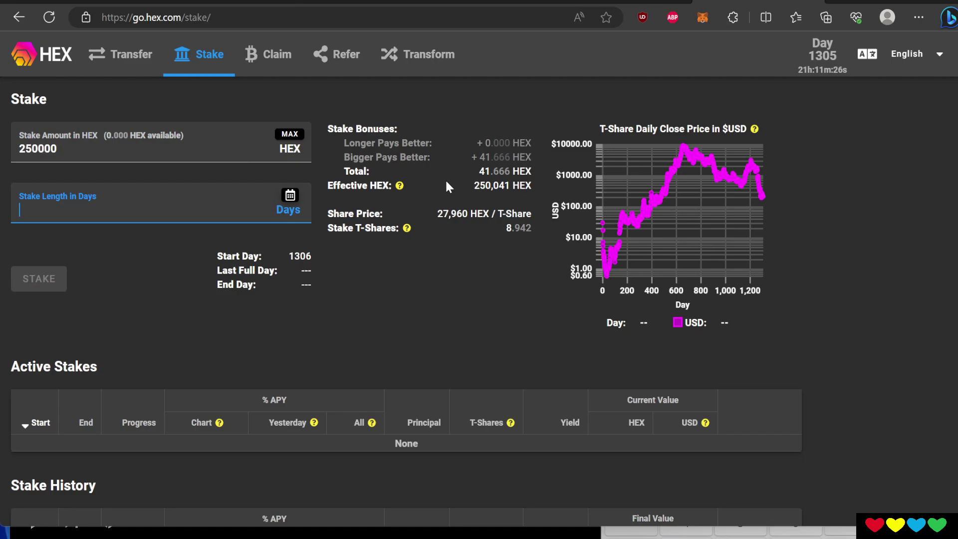
pyautogui.write('30')
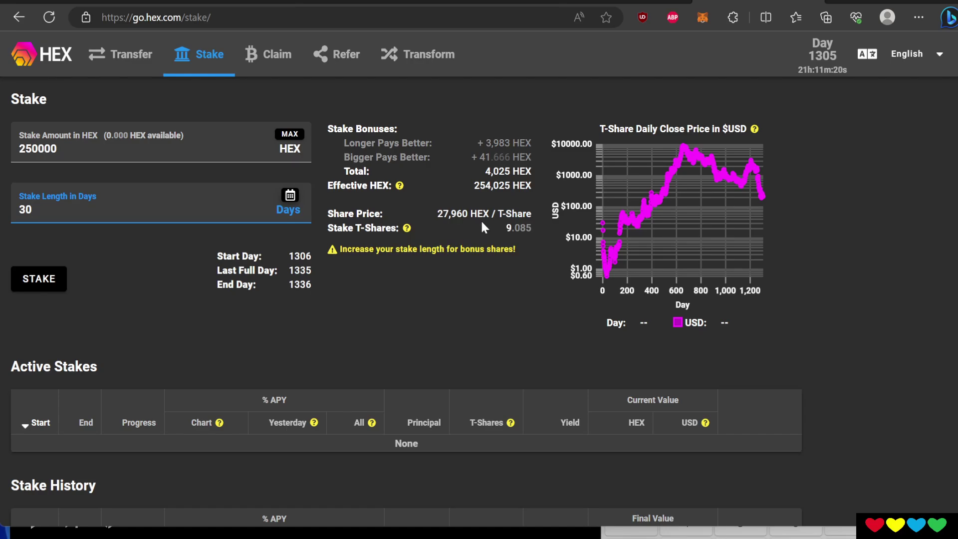
# Step: Clear Calculator and compute 9 × 6.5 × 30 = 1,755 HEX from the 9.085 T-Shares
pyautogui.hotkey('alt', 'Tab')
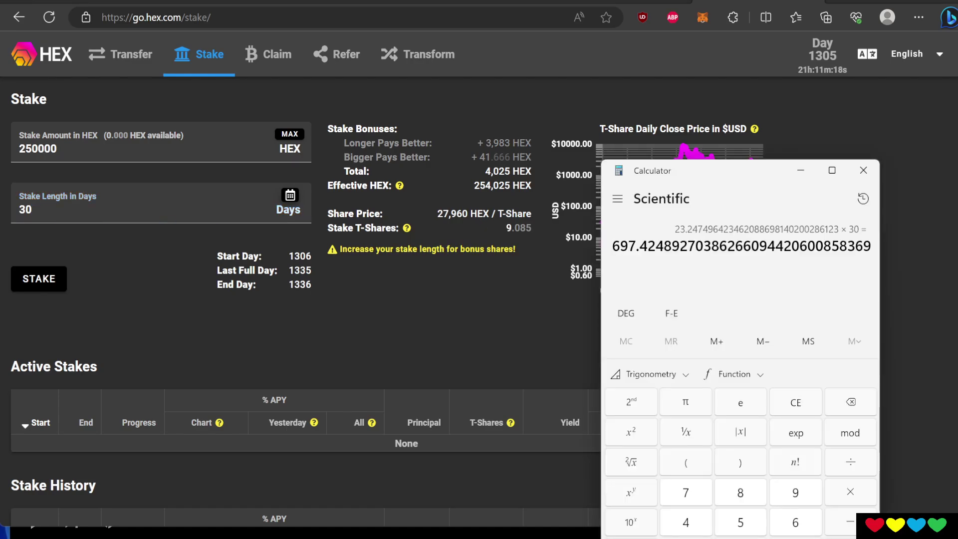
pyautogui.click(795, 402)
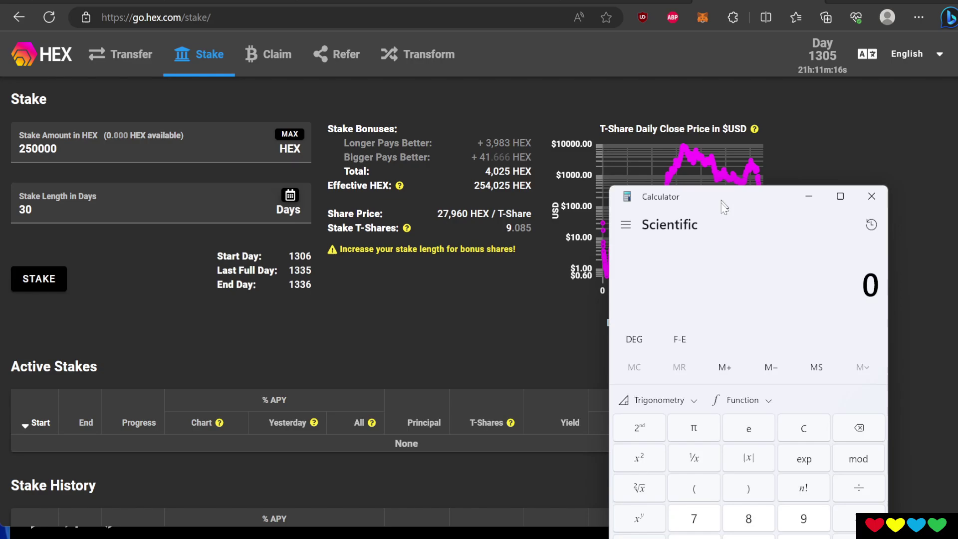
pyautogui.moveTo(724, 207); pyautogui.dragTo(745, 260)
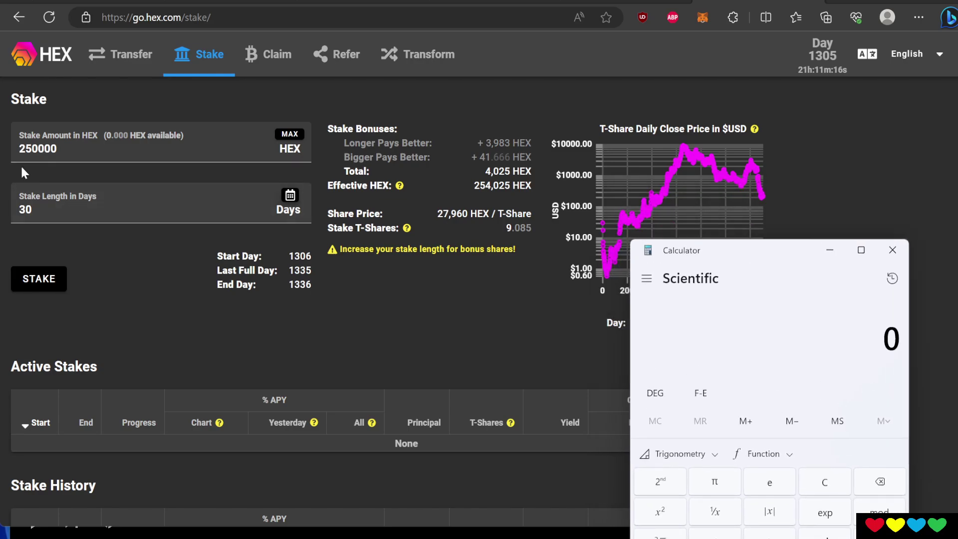
pyautogui.doubleClick(519, 227)
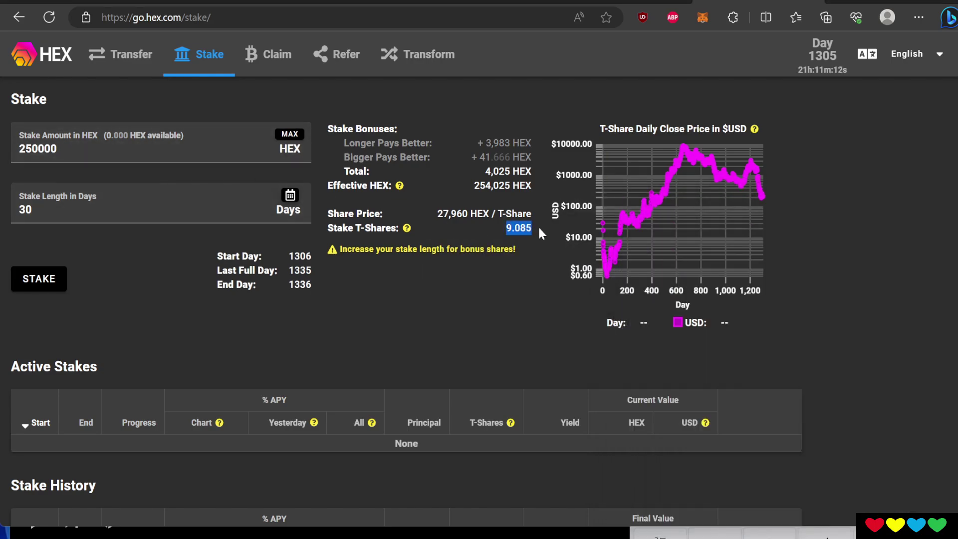
pyautogui.hotkey('alt', 'Tab')
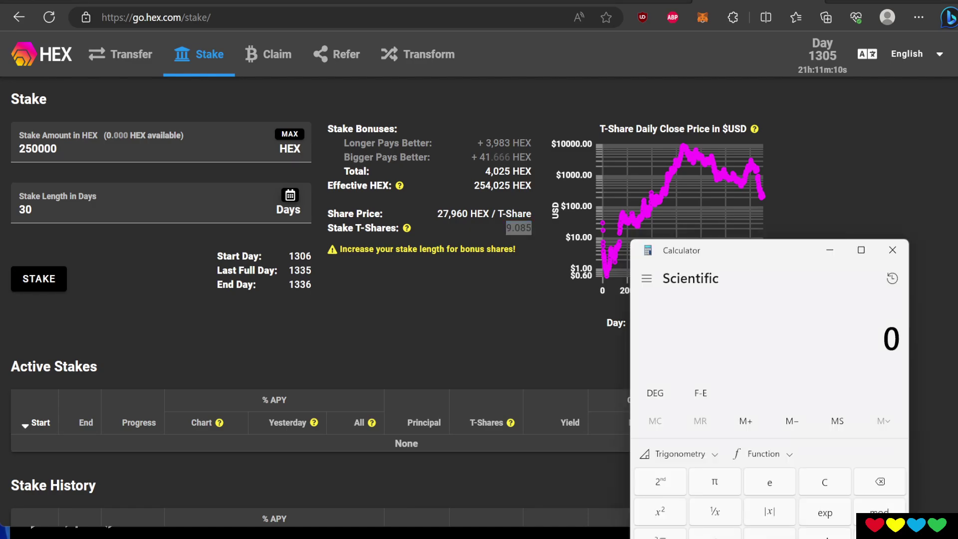
pyautogui.moveTo(704, 248); pyautogui.dragTo(699, 166)
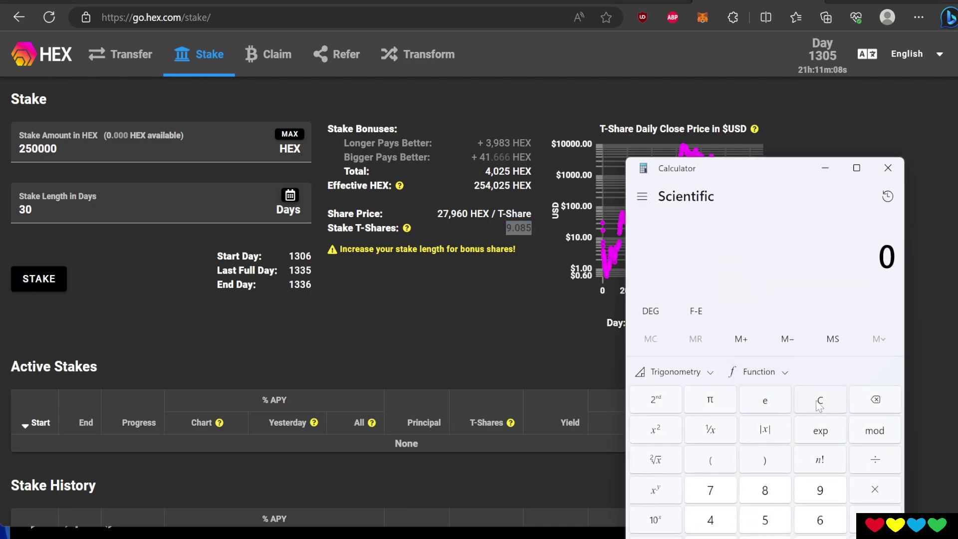
pyautogui.write('9 × ')
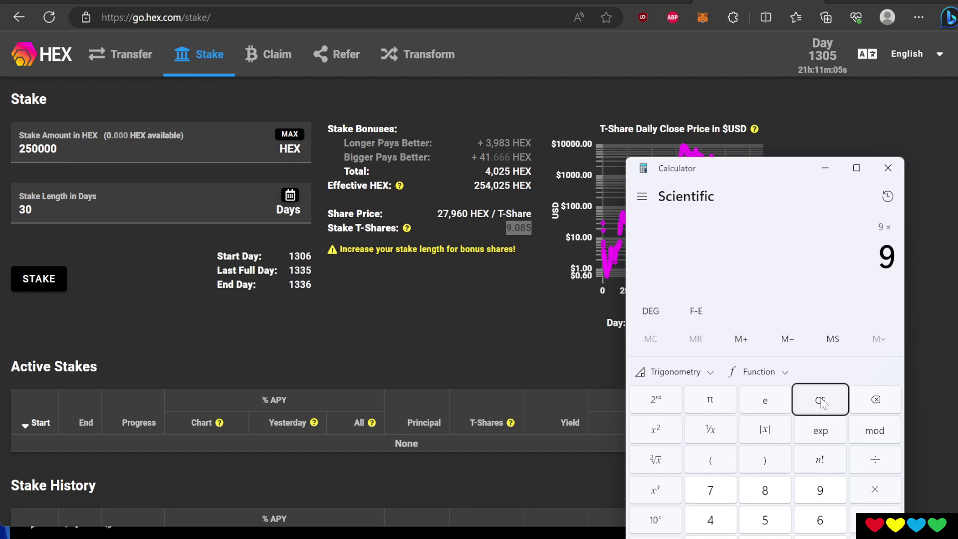
pyautogui.write('6.5')
pyautogui.press('Return')
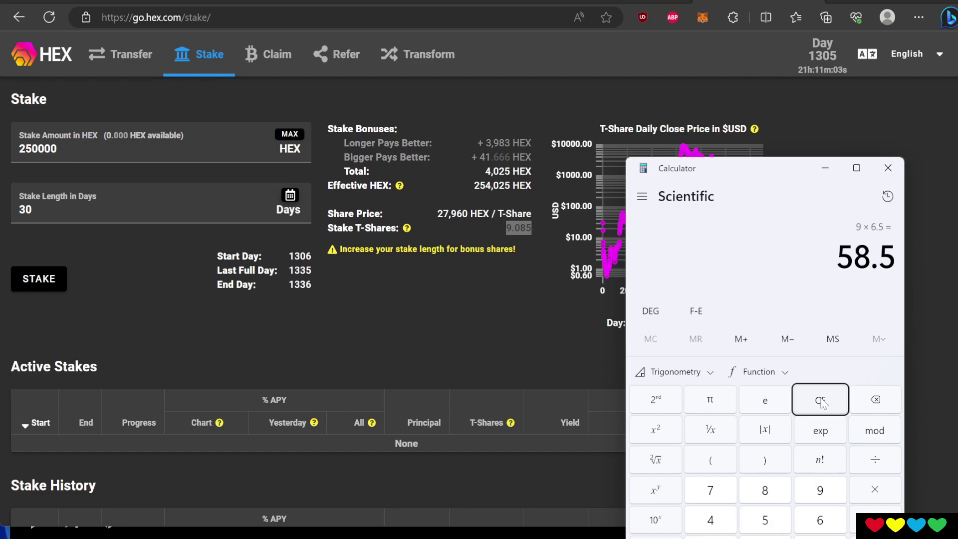
pyautogui.write('*')
pyautogui.write('30')
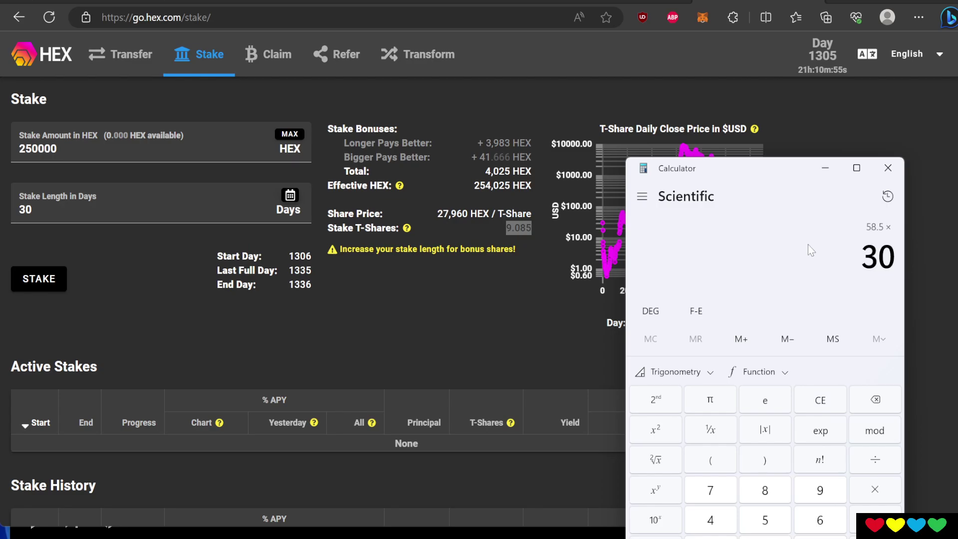
pyautogui.press('Return')
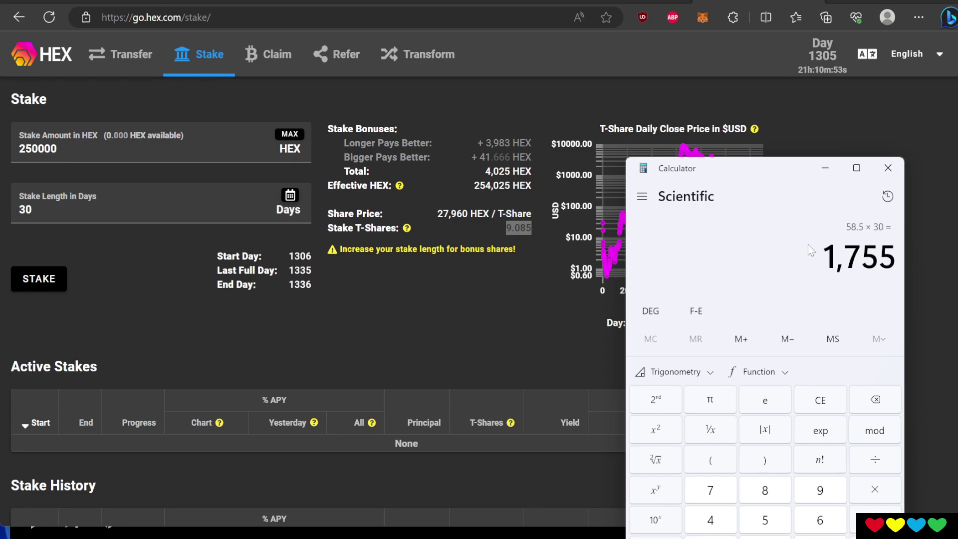